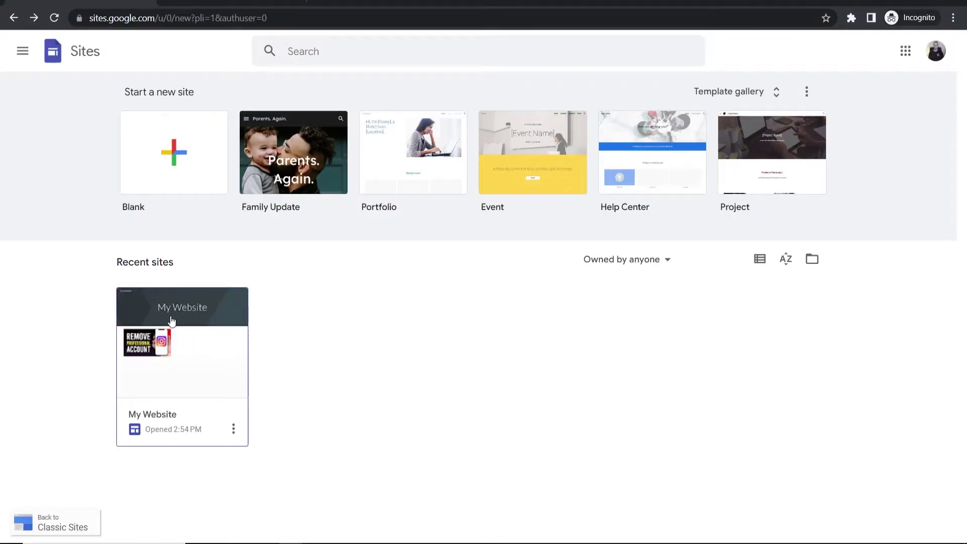
# - Open the My Website site's Custom domains settings and start the setup
pyautogui.click(190, 311)
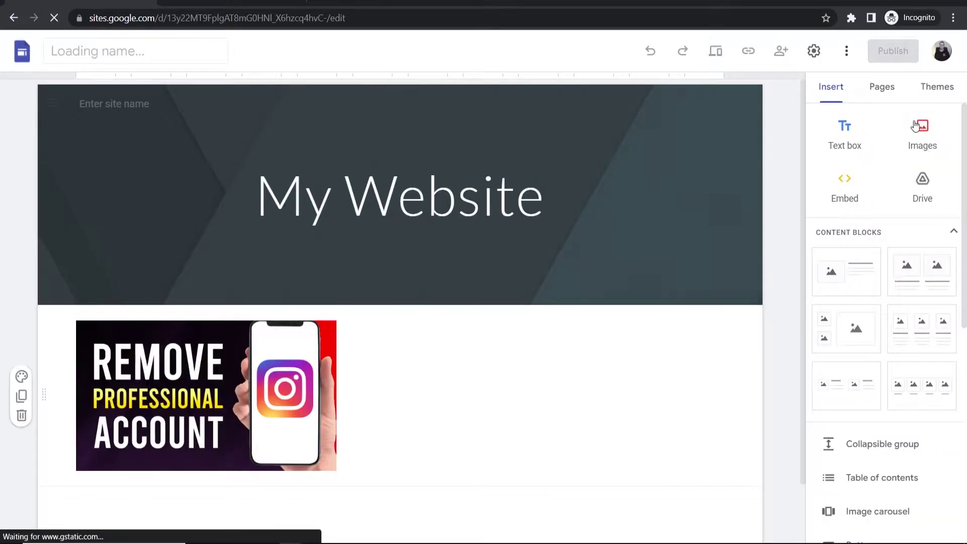
pyautogui.click(814, 52)
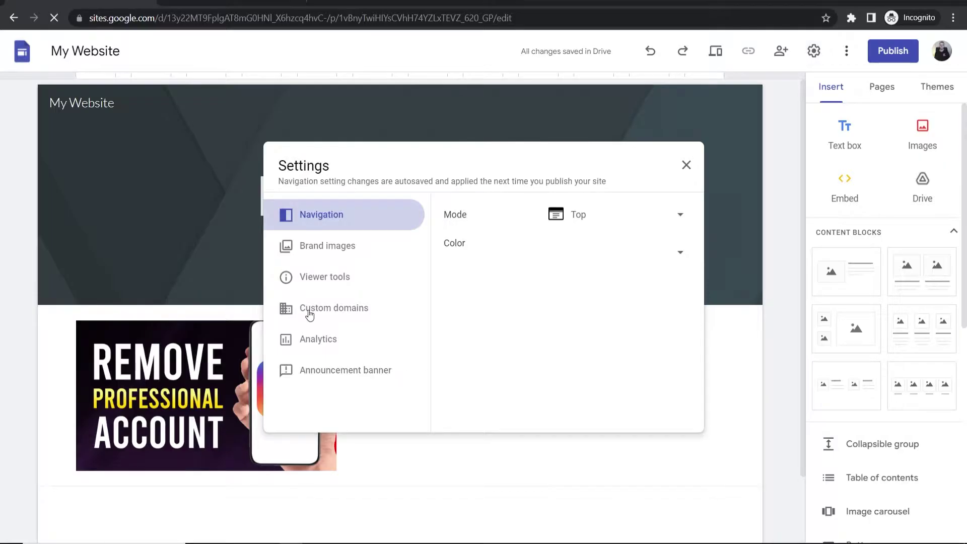
pyautogui.click(288, 312)
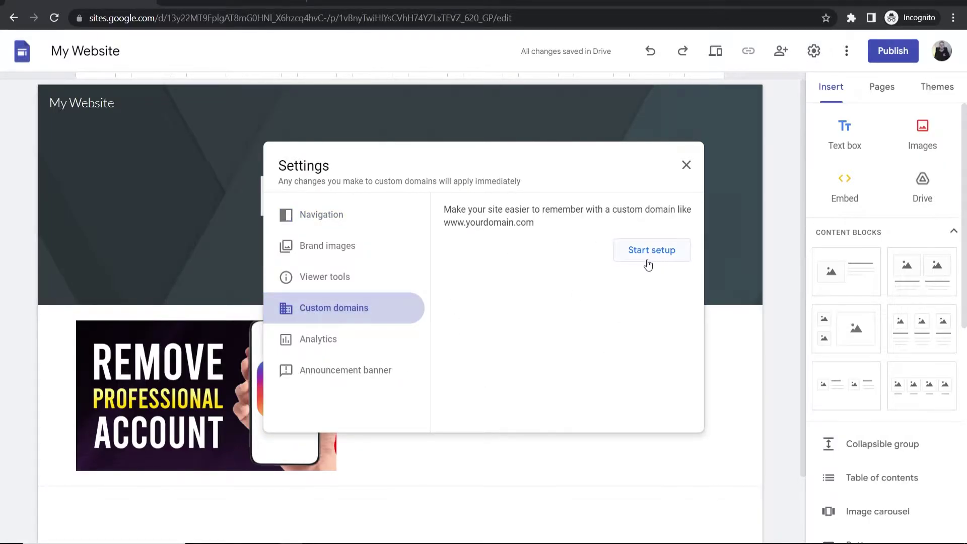
pyautogui.click(644, 256)
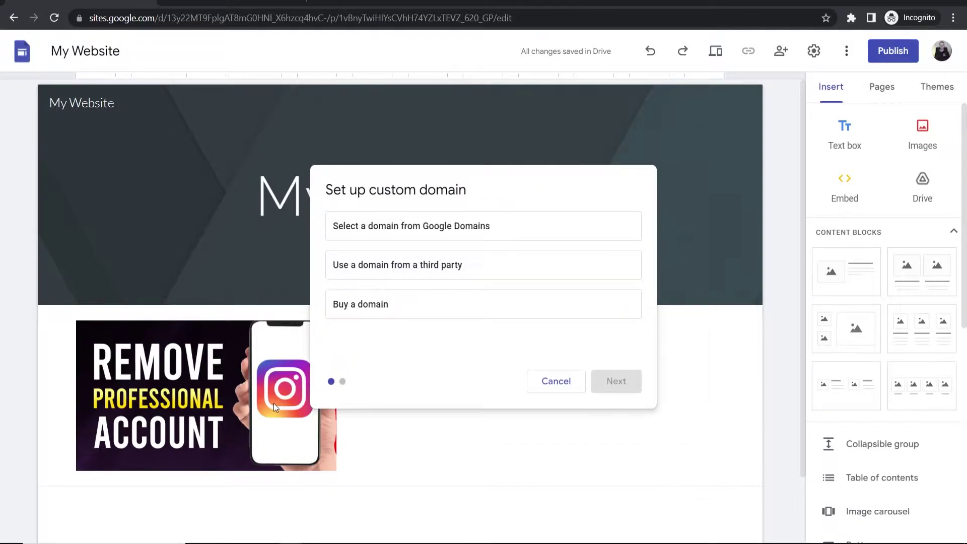
pyautogui.moveTo(327, 185); pyautogui.dragTo(472, 187)
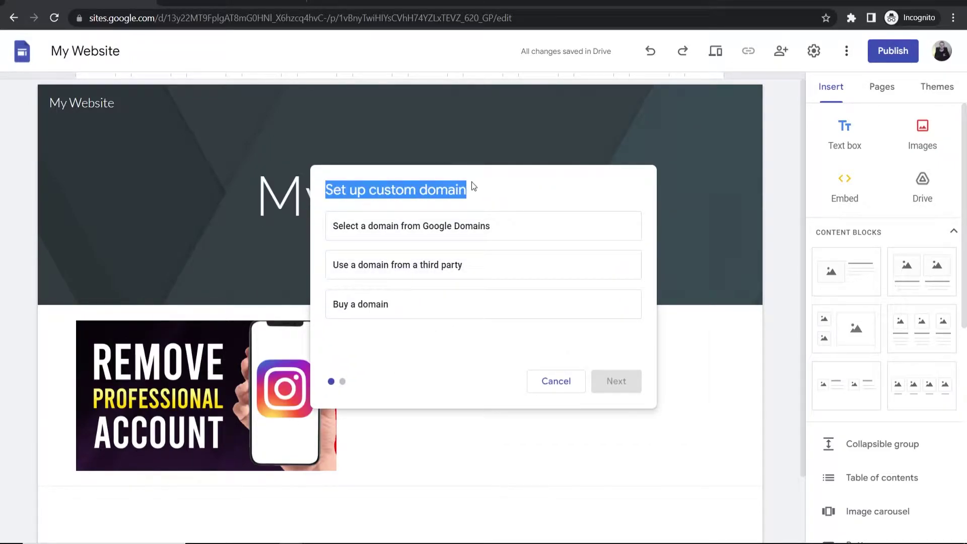
pyautogui.click(473, 188)
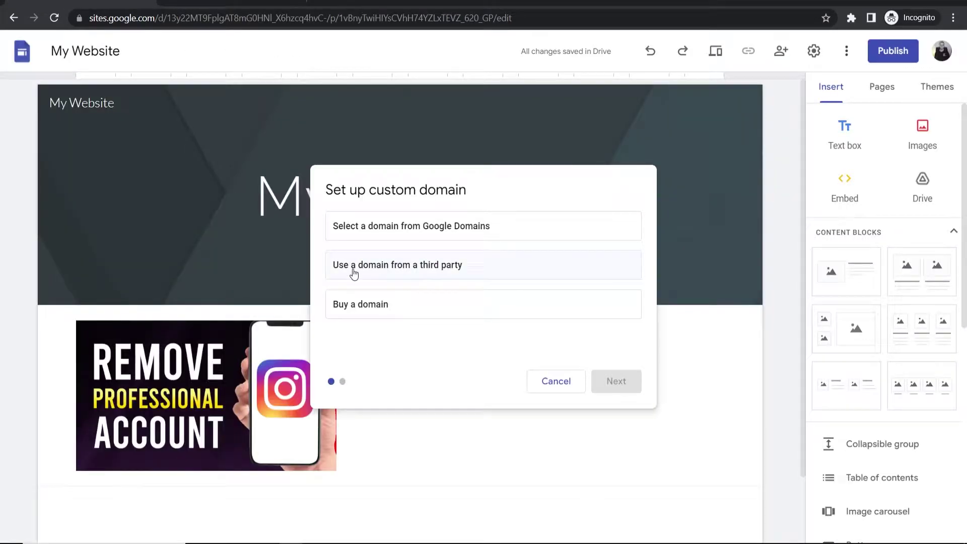
# - Choose 'Use a domain from a third party', advance to domain entry, then go to GoDaddy
pyautogui.click(456, 271)
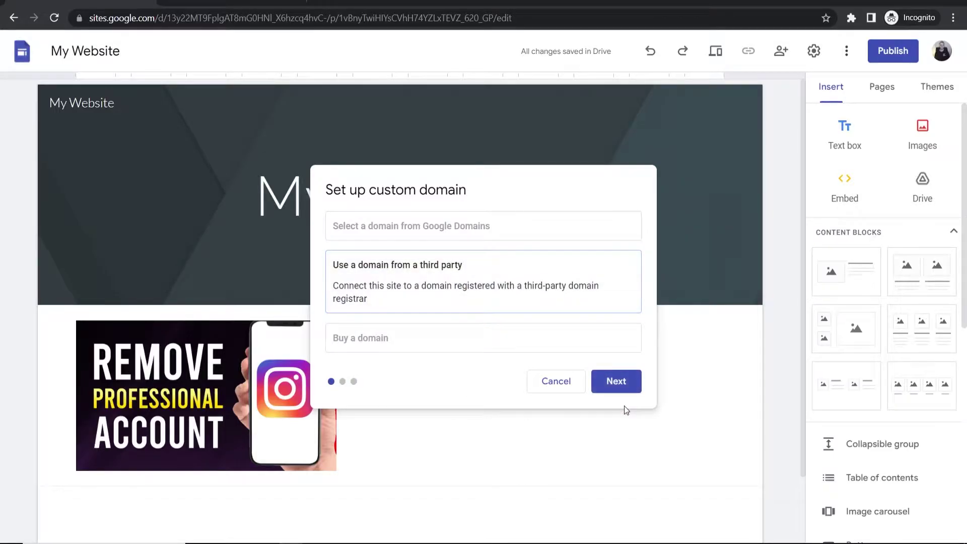
pyautogui.click(622, 392)
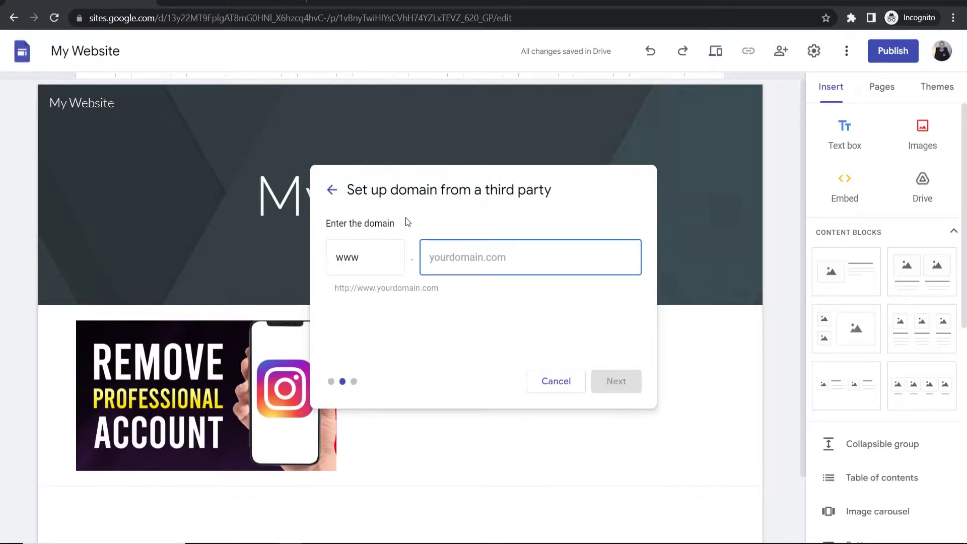
pyautogui.moveTo(398, 223); pyautogui.dragTo(326, 223)
pyautogui.click(347, 222)
pyautogui.hotkey('ctrl', 'Tab')
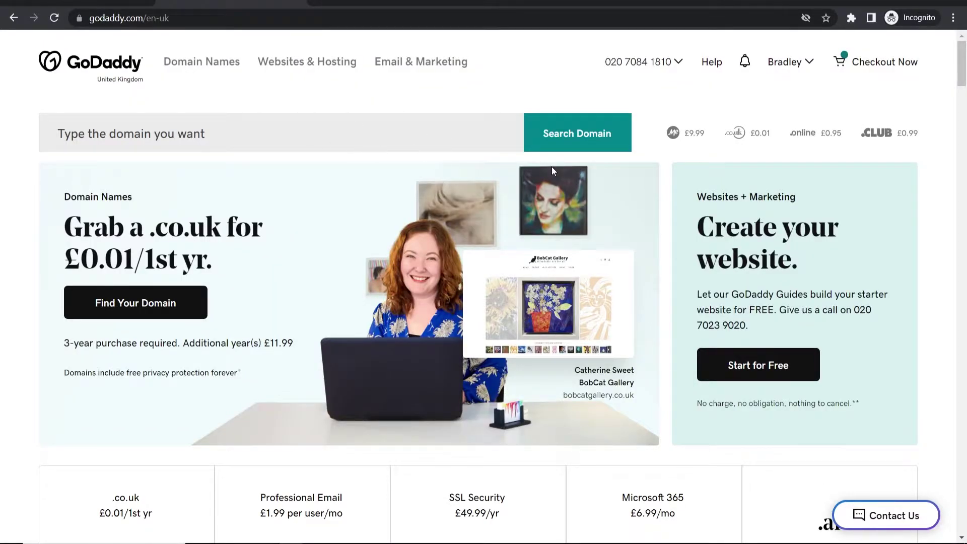
# - Open My Products in the GoDaddy account and copy the domain name knowledgebasehub.com
pyautogui.click(792, 63)
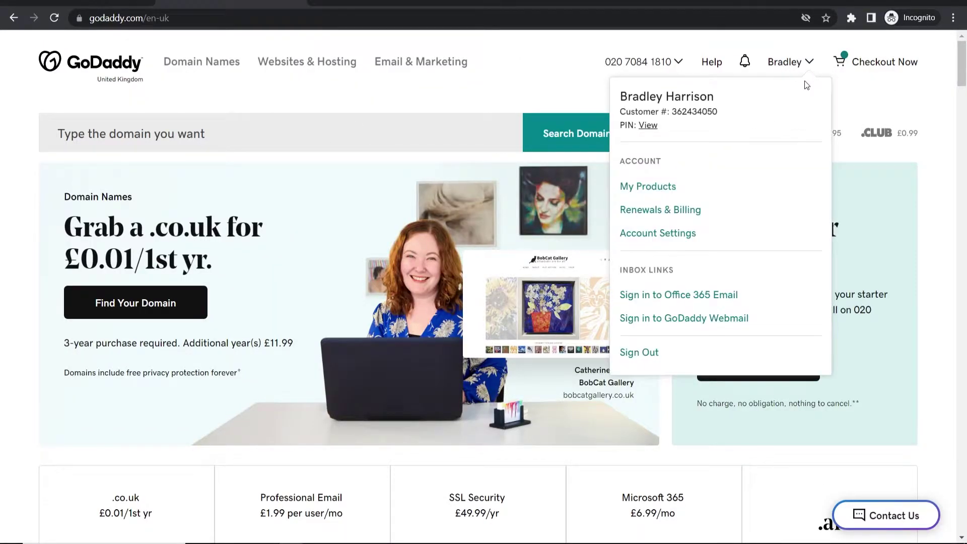
pyautogui.click(648, 187)
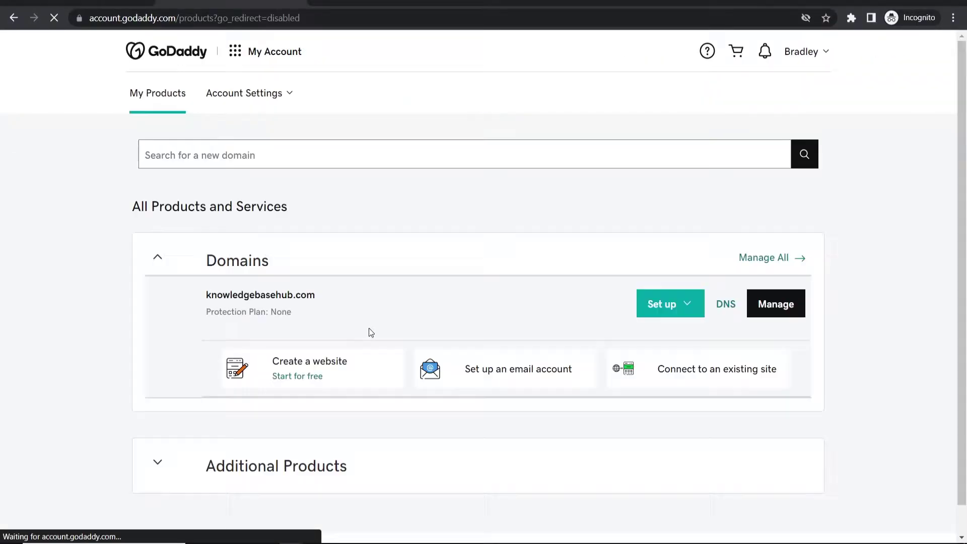
pyautogui.scroll(-3, 363, 329)
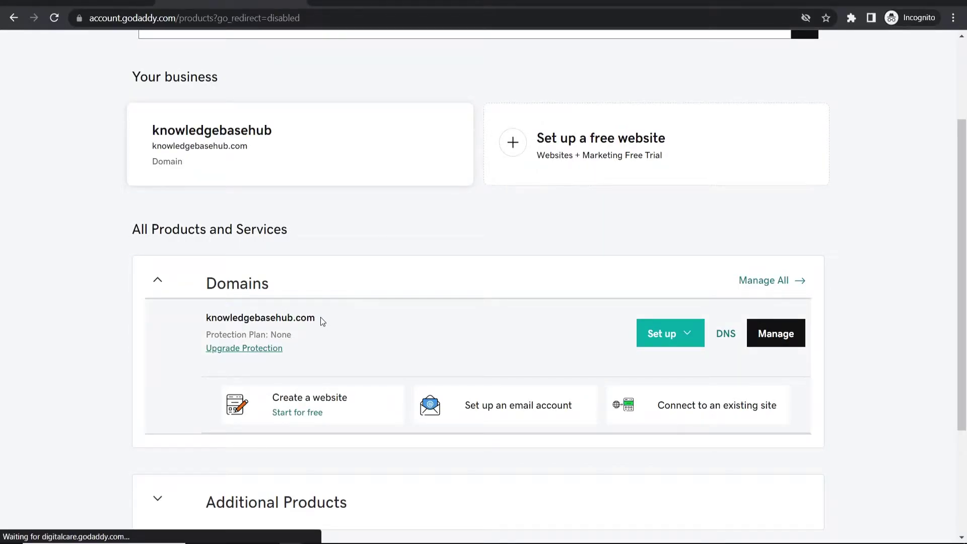
pyautogui.moveTo(320, 316); pyautogui.dragTo(205, 322)
pyautogui.rightClick(212, 317)
pyautogui.click(245, 328)
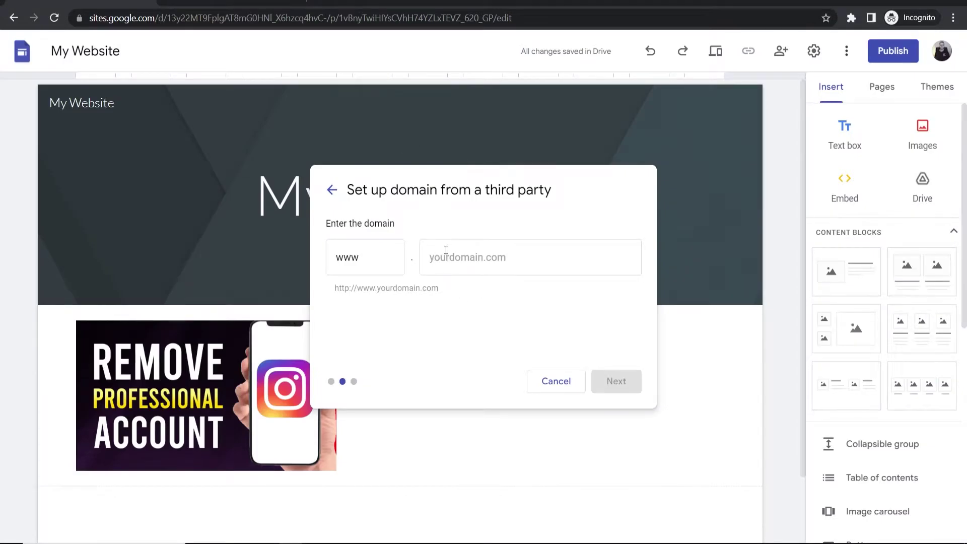
# - Paste knowledgebasehub.com into the custom domain field and review the domain-not-verified warning
pyautogui.click(446, 252)
pyautogui.rightClick(456, 269)
pyautogui.click(511, 363)
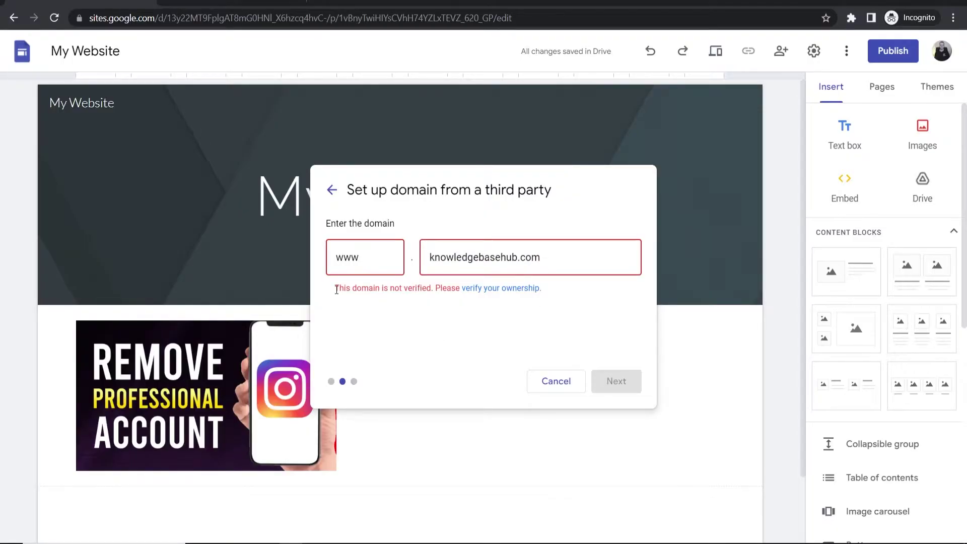
pyautogui.moveTo(334, 288); pyautogui.dragTo(431, 287)
pyautogui.click(435, 294)
# - Add knowledgebasehub.com as a Search Console Domain property, keeping Any DNS provider TXT instructions
pyautogui.click(495, 288)
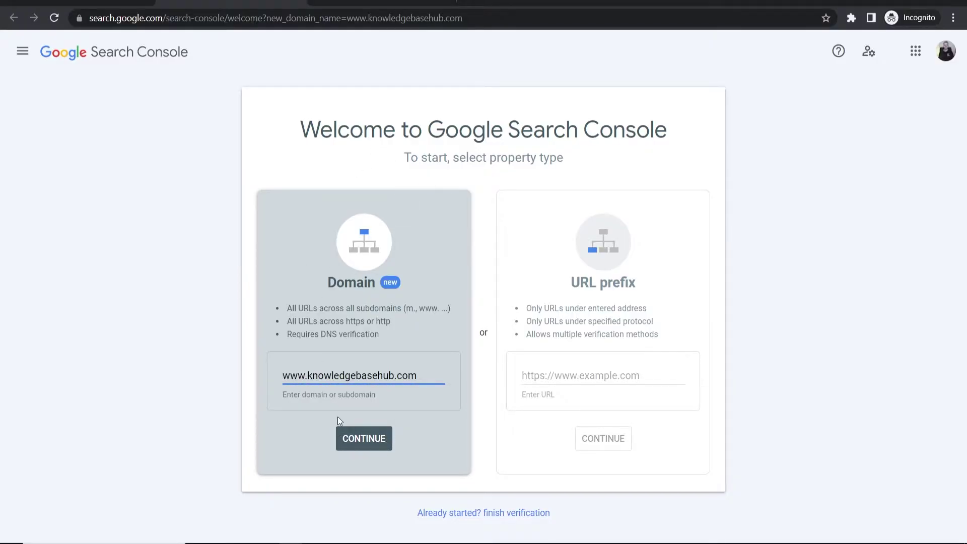
pyautogui.press('Return')
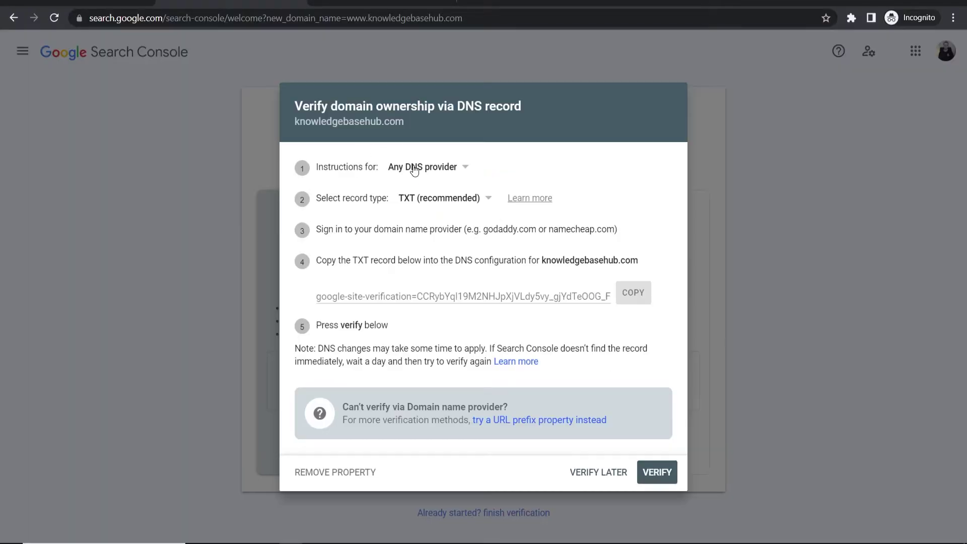
pyautogui.click(426, 167)
pyautogui.click(535, 220)
pyautogui.moveTo(318, 95); pyautogui.dragTo(521, 97)
pyautogui.click(521, 96)
pyautogui.moveTo(323, 260); pyautogui.dragTo(377, 261)
pyautogui.click(350, 298)
pyautogui.moveTo(610, 300); pyautogui.dragTo(323, 292)
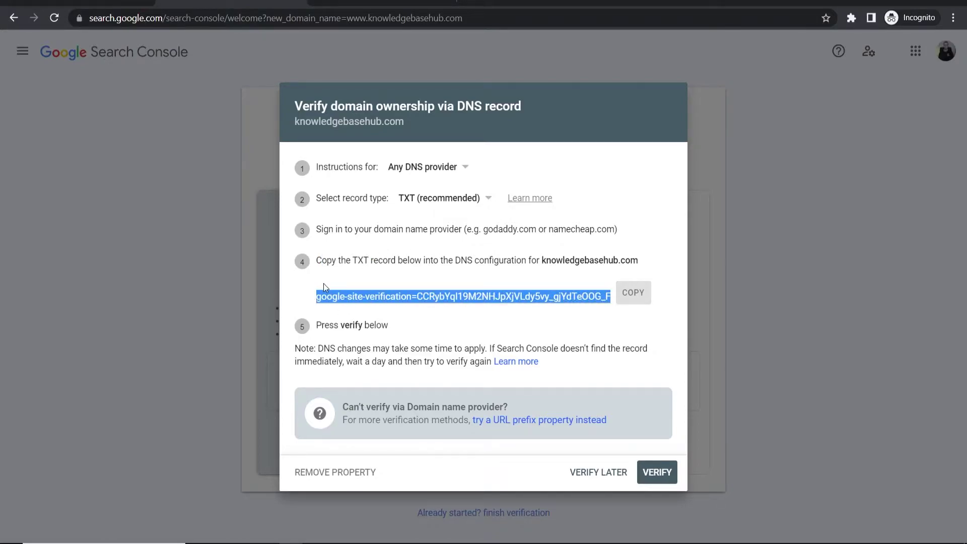
pyautogui.click(463, 255)
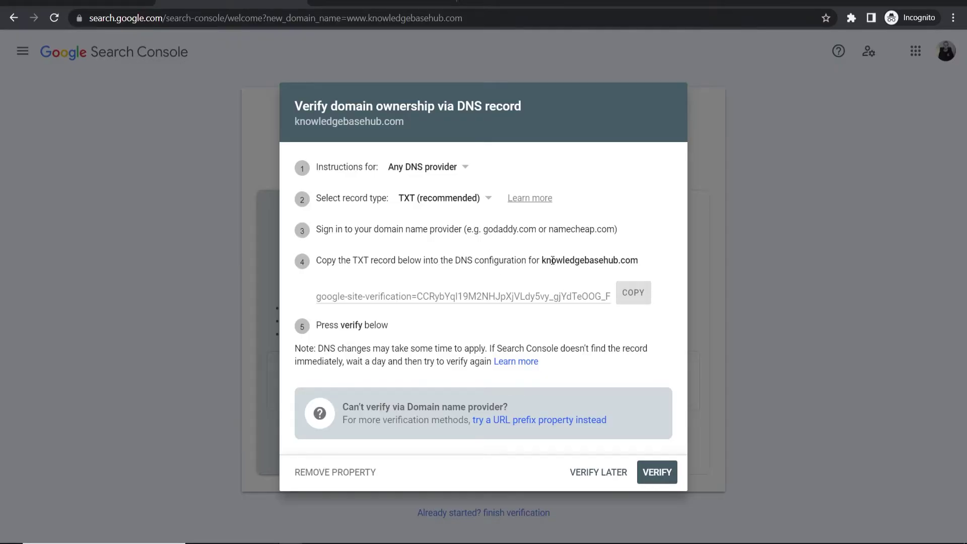
# - Open GoDaddy DNS management for knowledgebasehub.com and add a new TXT record
pyautogui.click(355, 5)
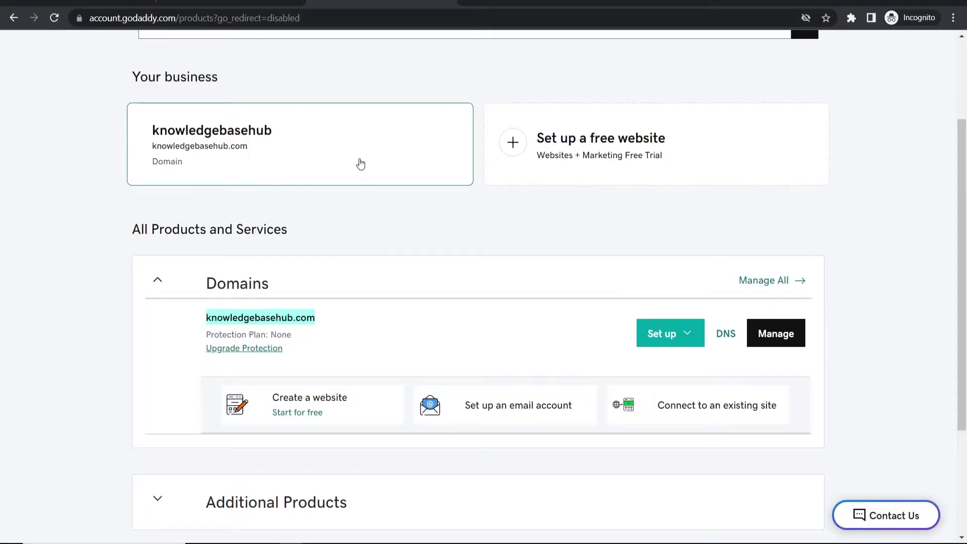
pyautogui.scroll(-1, 639, 232)
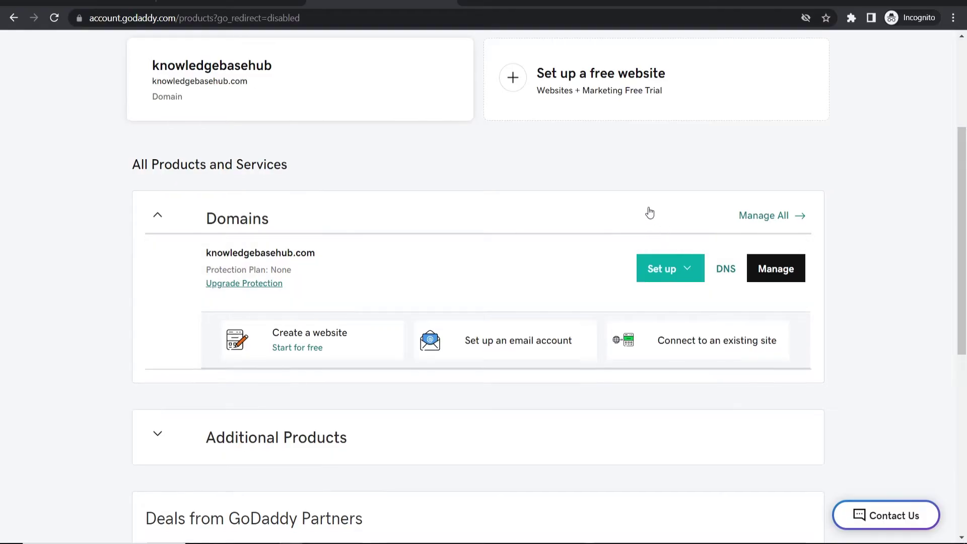
pyautogui.click(726, 272)
pyautogui.scroll(-2, 367, 296)
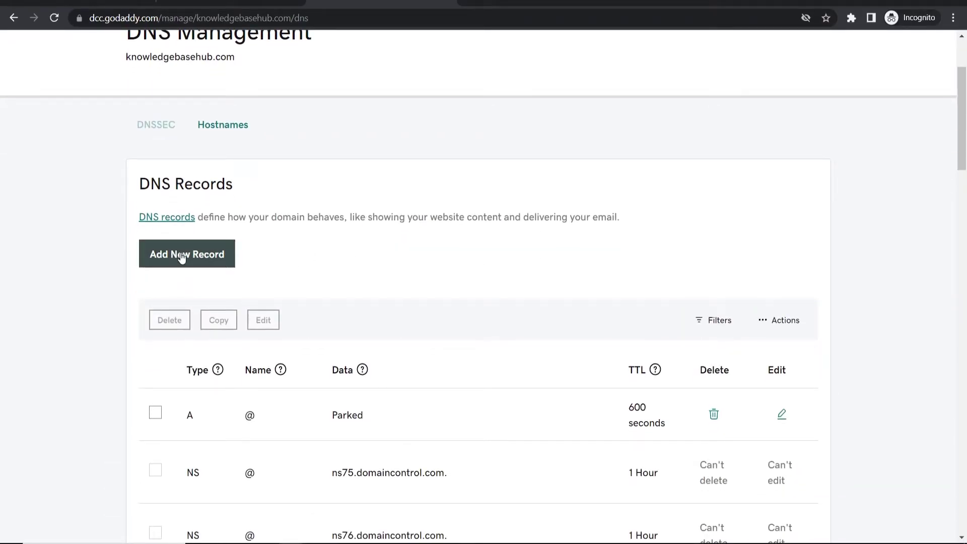
pyautogui.click(181, 255)
pyautogui.click(192, 335)
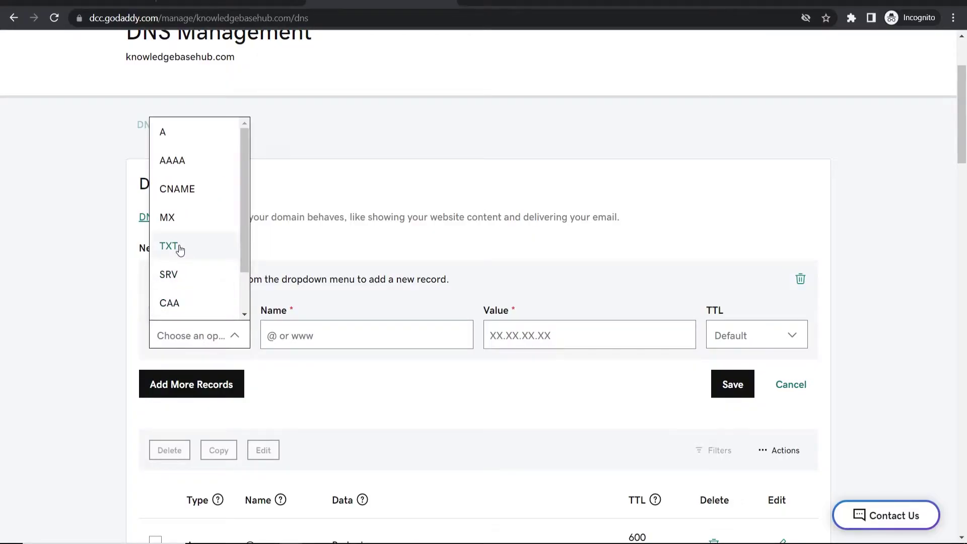
pyautogui.click(177, 248)
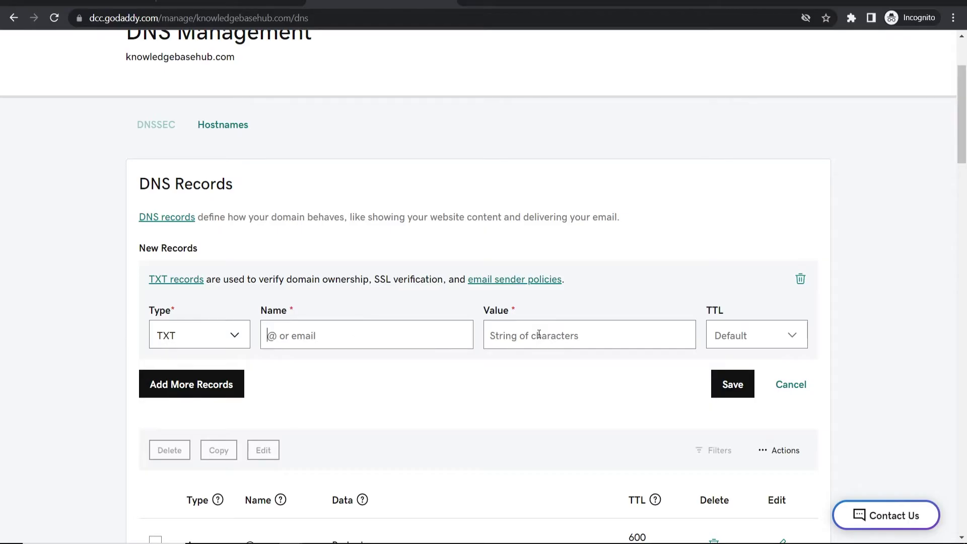
# - Name the TXT record @ and copy the verification string from Search Console
pyautogui.write('@')
pyautogui.click(222, 2)
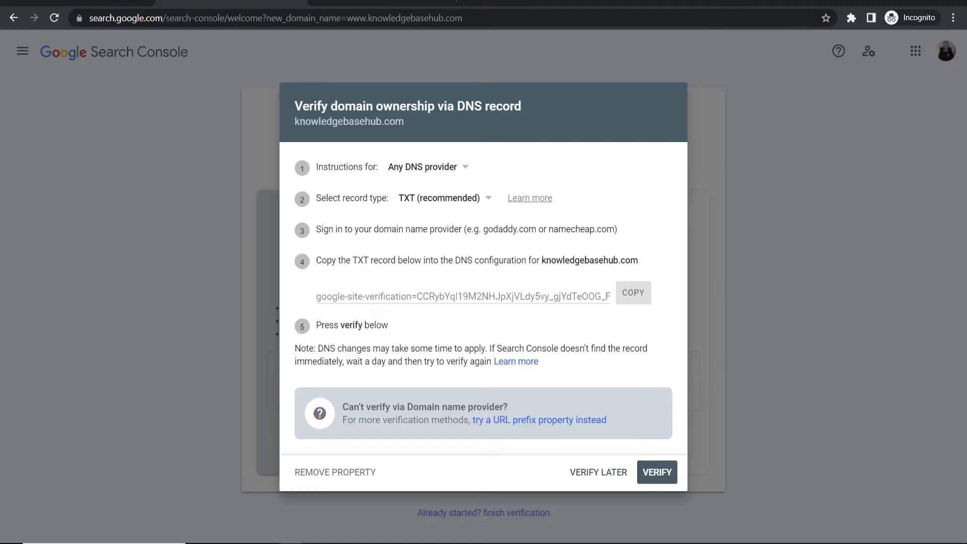
pyautogui.click(627, 283)
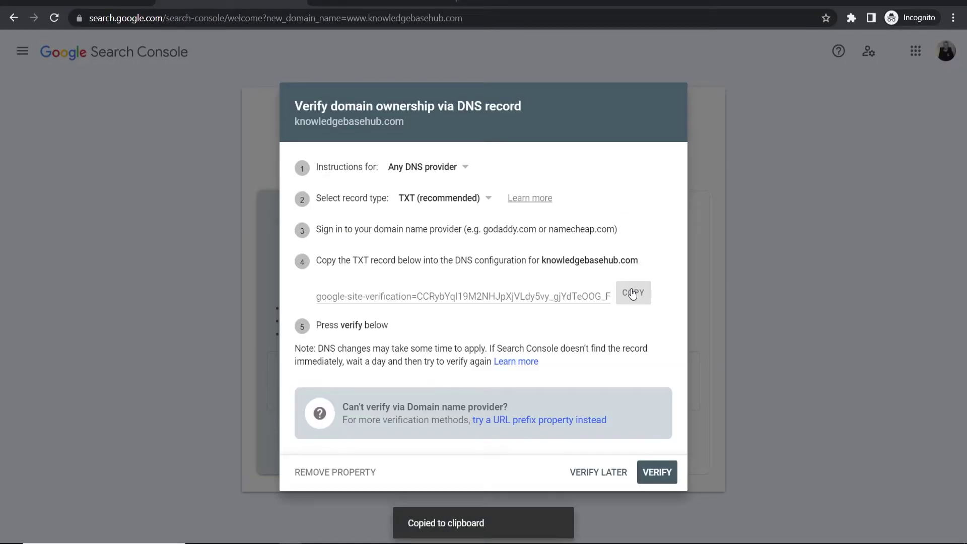
# - Paste Google's verification string as the TXT record value and save it
pyautogui.click(386, 6)
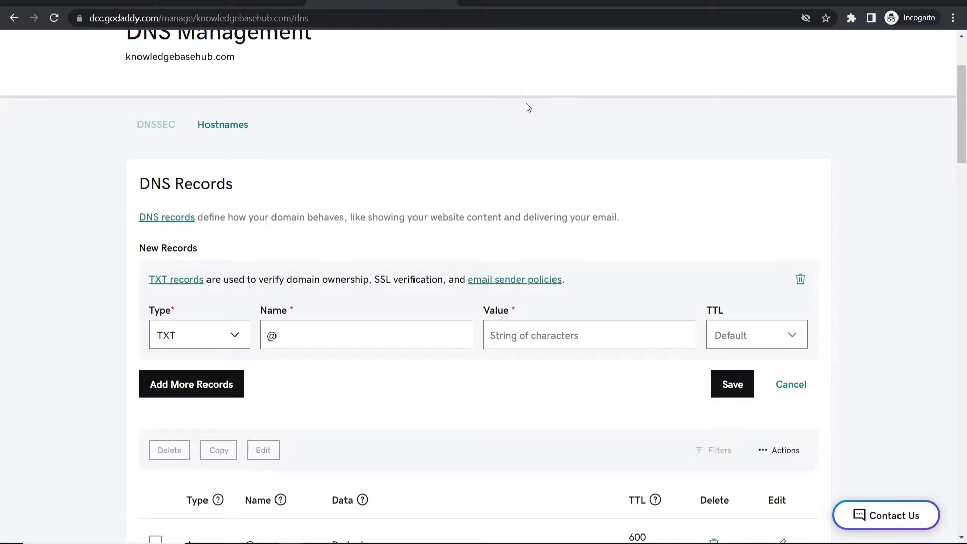
pyautogui.click(563, 347)
pyautogui.rightClick(529, 339)
pyautogui.click(561, 217)
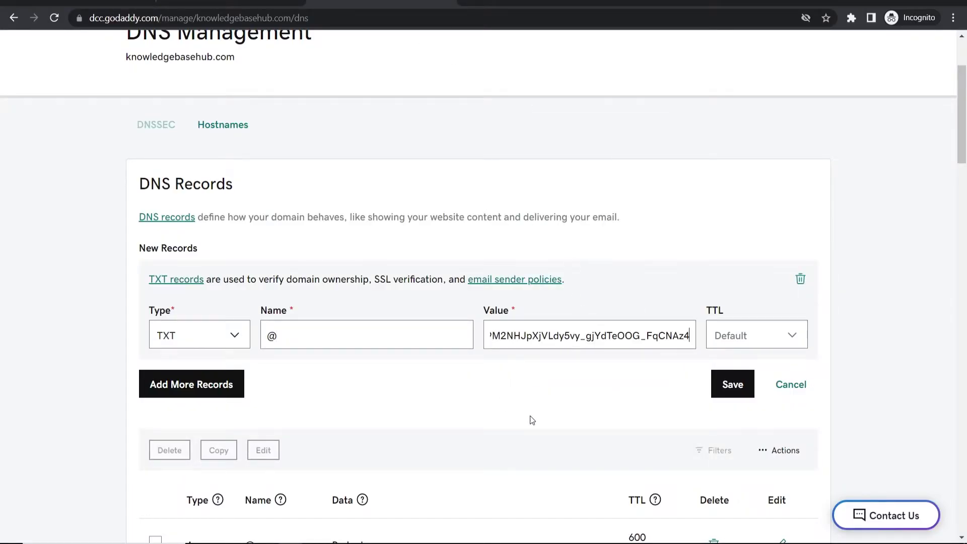
pyautogui.click(732, 387)
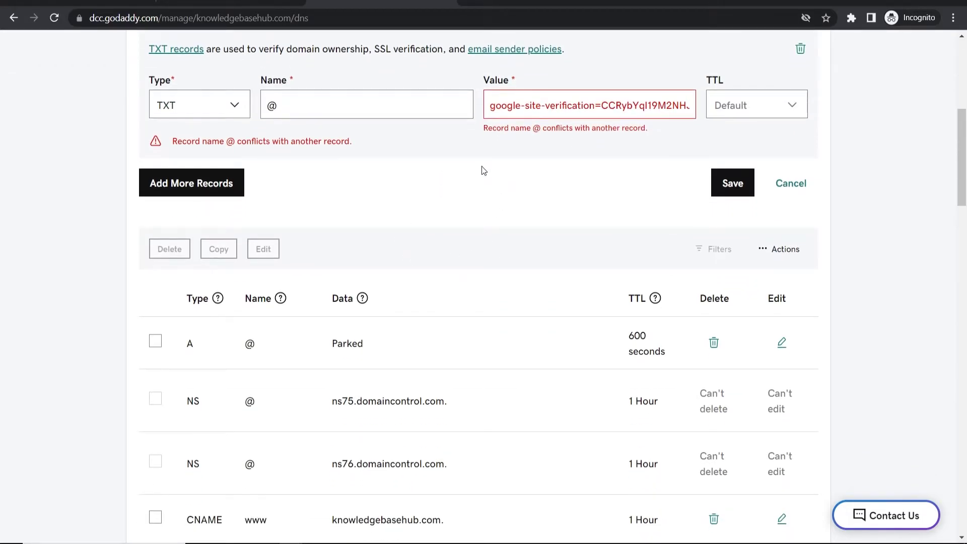
# - Delete the conflicting parked A record and save the TXT record again
pyautogui.scroll(-1, 483, 170)
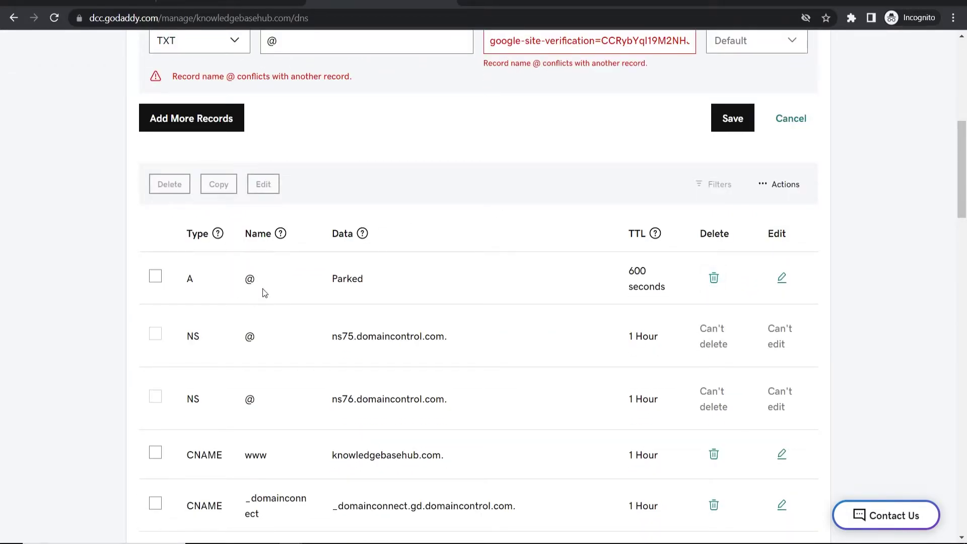
pyautogui.click(714, 277)
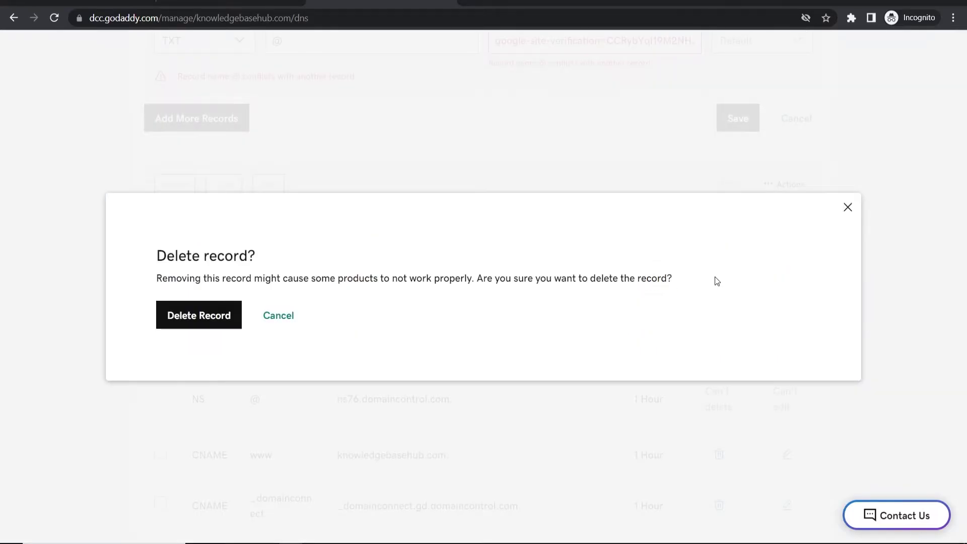
pyautogui.click(205, 312)
pyautogui.click(739, 315)
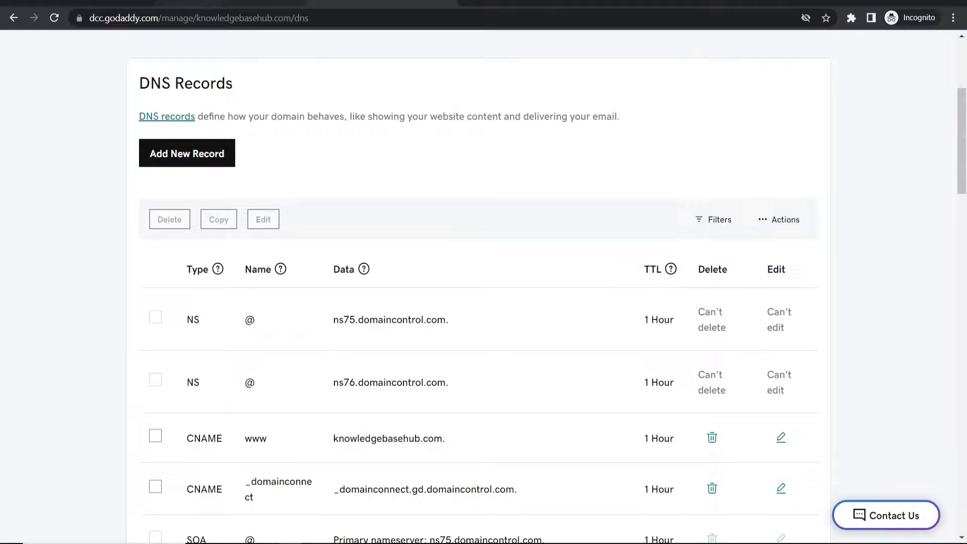
pyautogui.hotkey('ctrl', 'Tab')
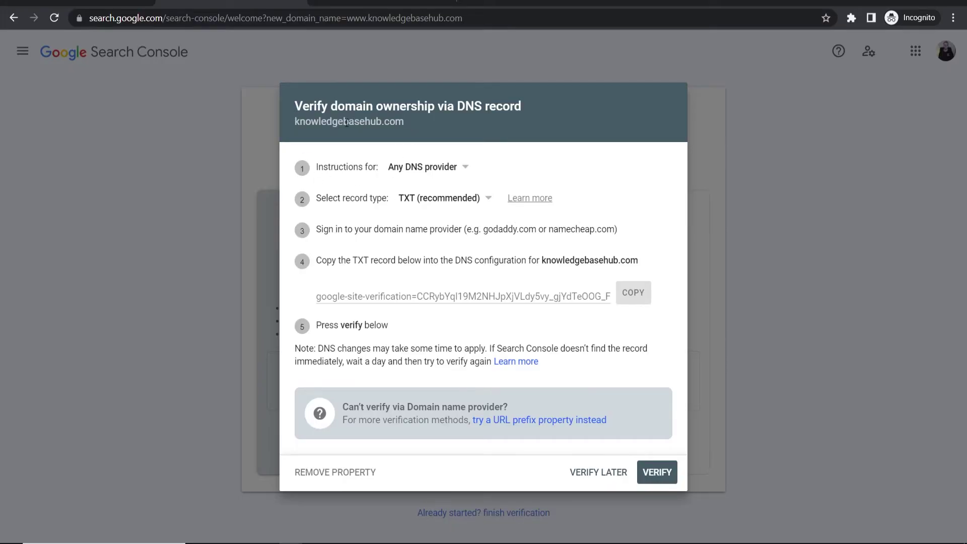
# - Run the DNS verification and confirm Search Console reports ownership verified
pyautogui.click(658, 471)
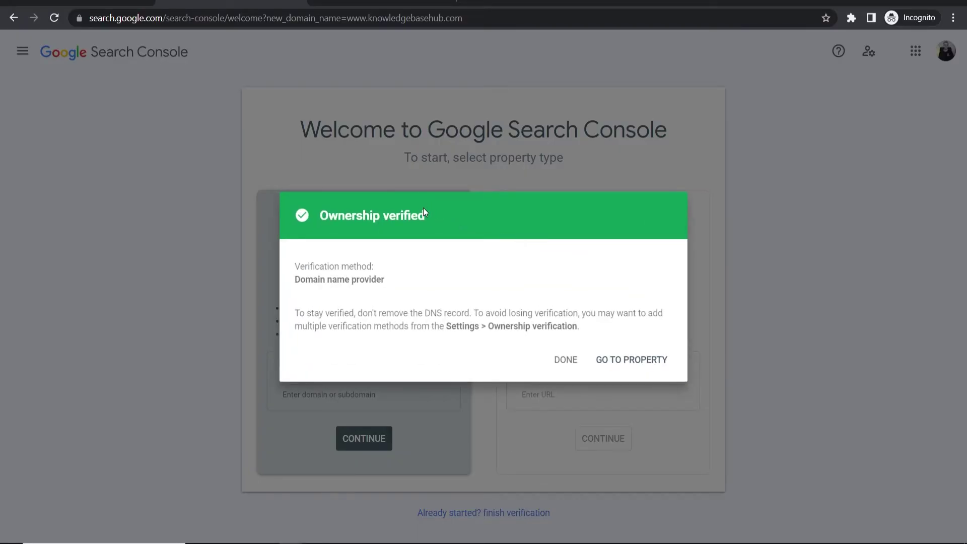
pyautogui.tripleClick(387, 214)
pyautogui.click(351, 217)
pyautogui.tripleClick(383, 215)
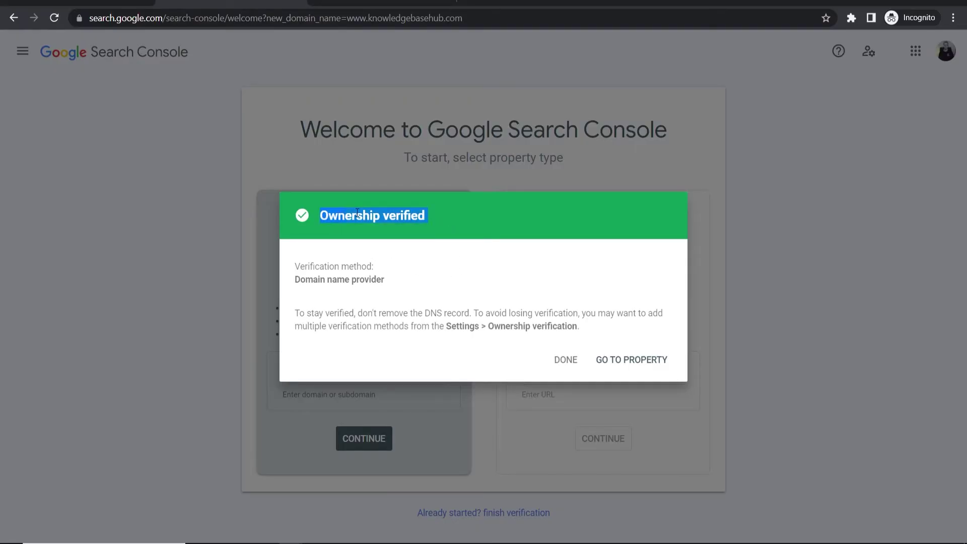
pyautogui.click(469, 252)
# - Open the knowledgebasehub.com domain property and dismiss its welcome screen
pyautogui.click(630, 360)
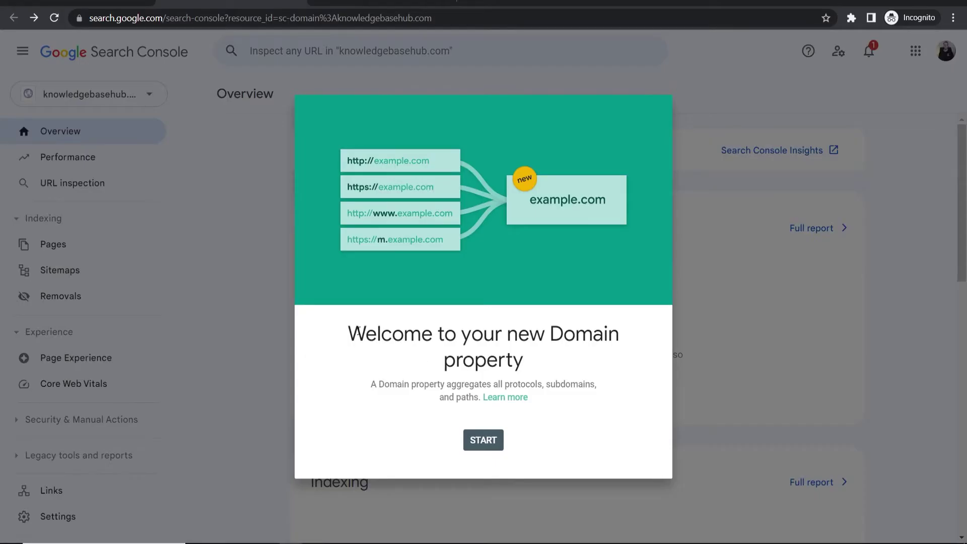
pyautogui.moveTo(363, 332); pyautogui.dragTo(630, 346)
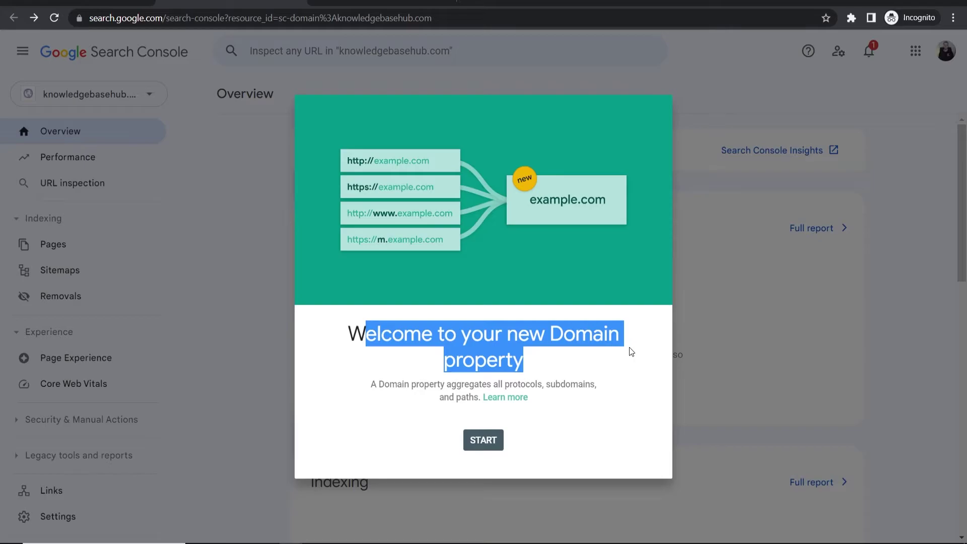
pyautogui.click(625, 352)
pyautogui.click(482, 442)
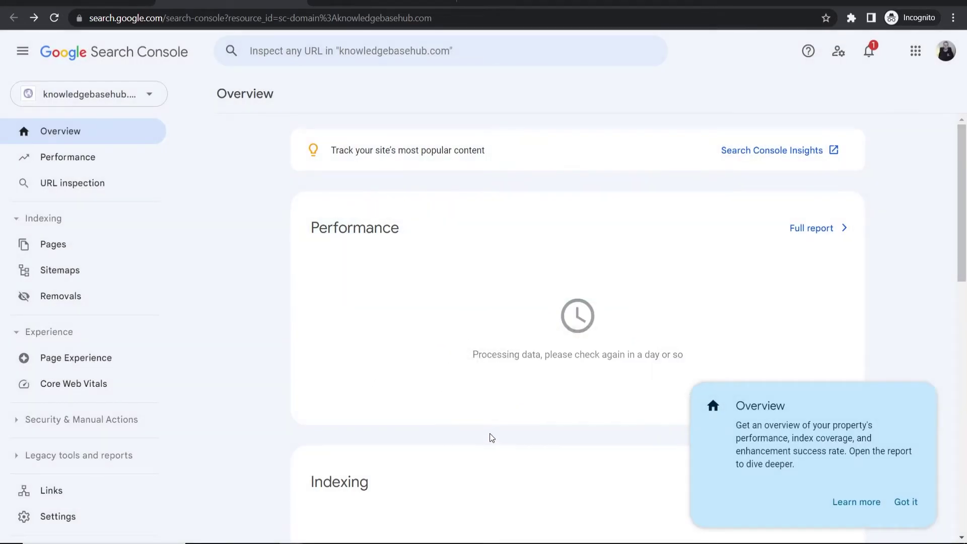
pyautogui.scroll(-3, 510, 268)
pyautogui.scroll(3, 617, 277)
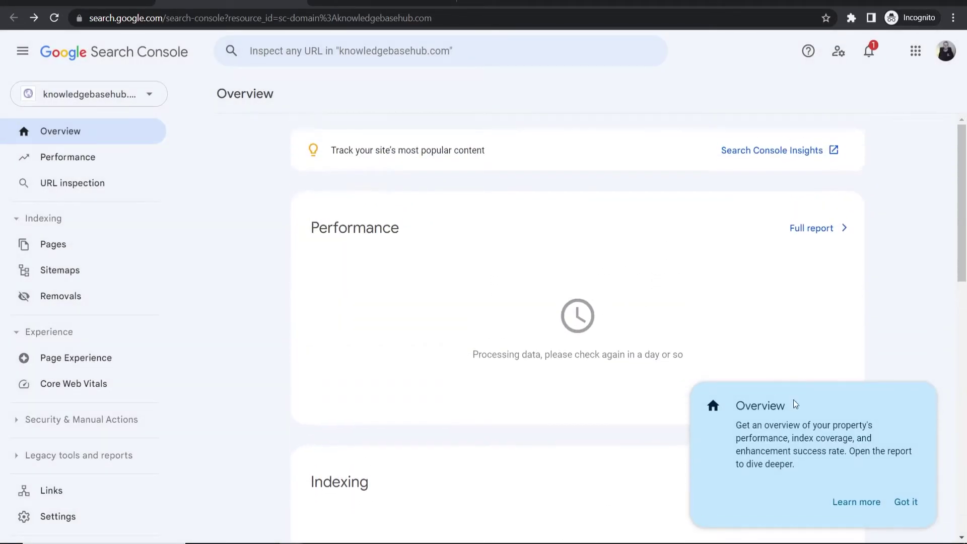
# - Choose a third-party domain in Google Sites and enter knowledgebasehub.com
pyautogui.click(905, 501)
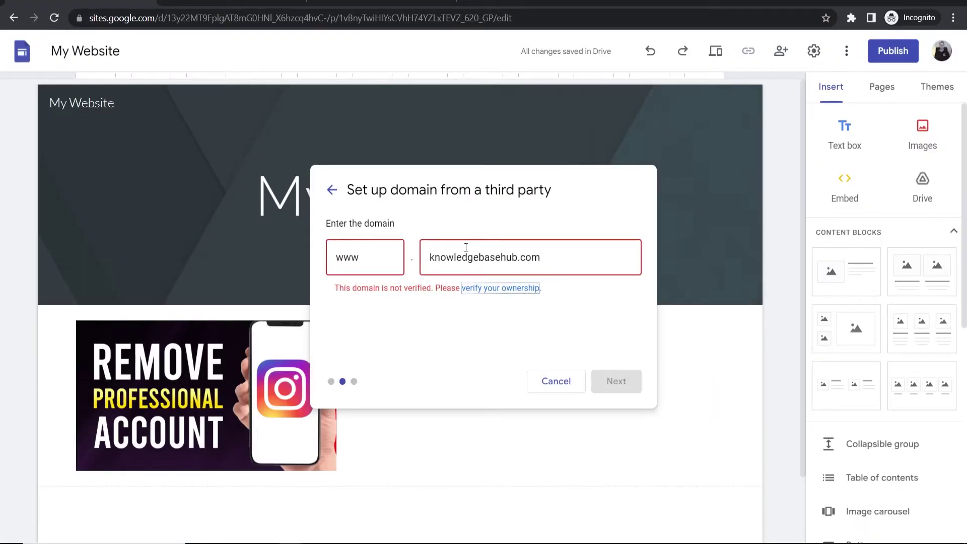
pyautogui.click(529, 382)
pyautogui.click(398, 280)
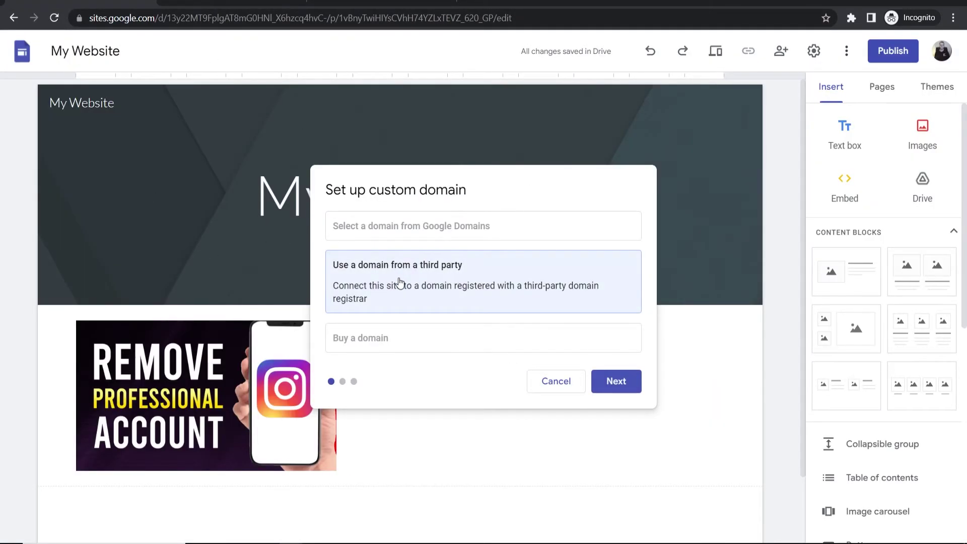
pyautogui.click(622, 385)
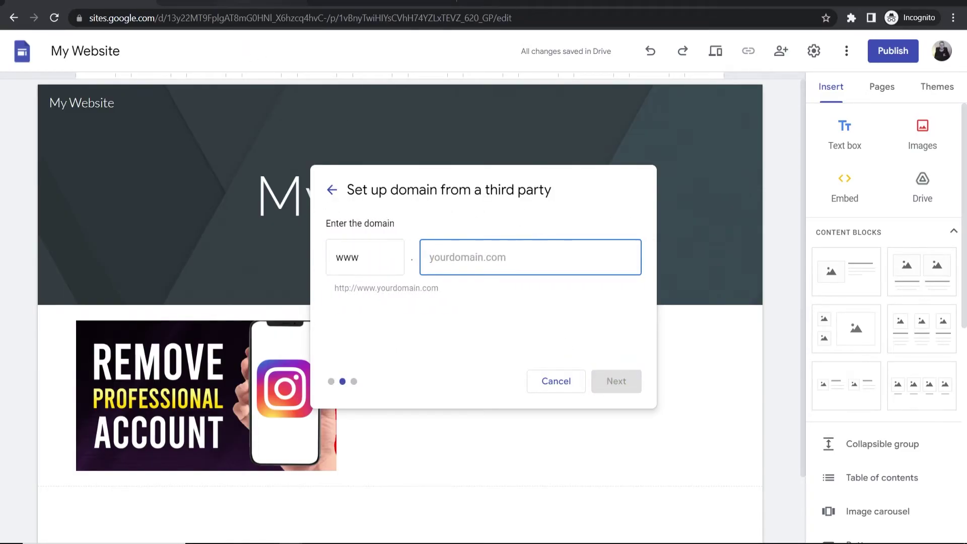
pyautogui.write('knowledgebasehub.com')
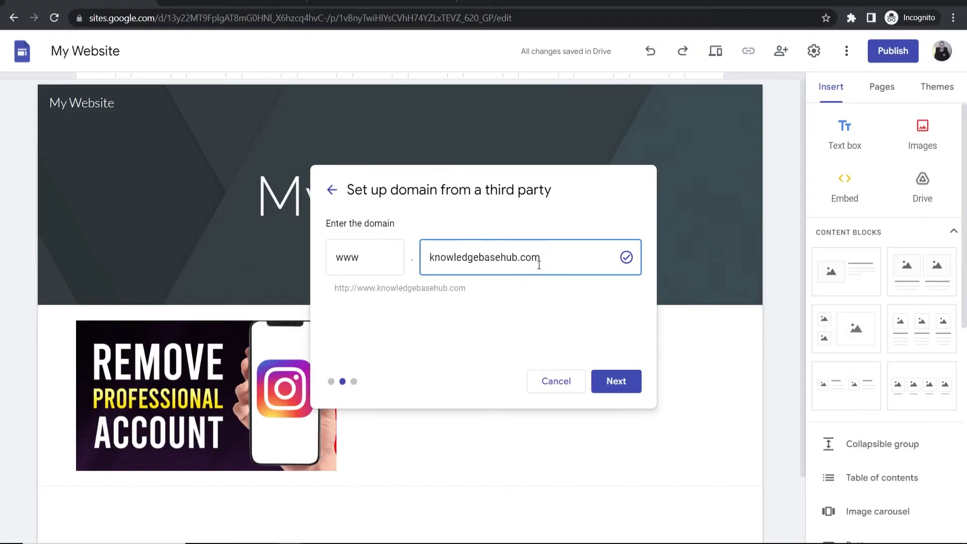
pyautogui.click(607, 392)
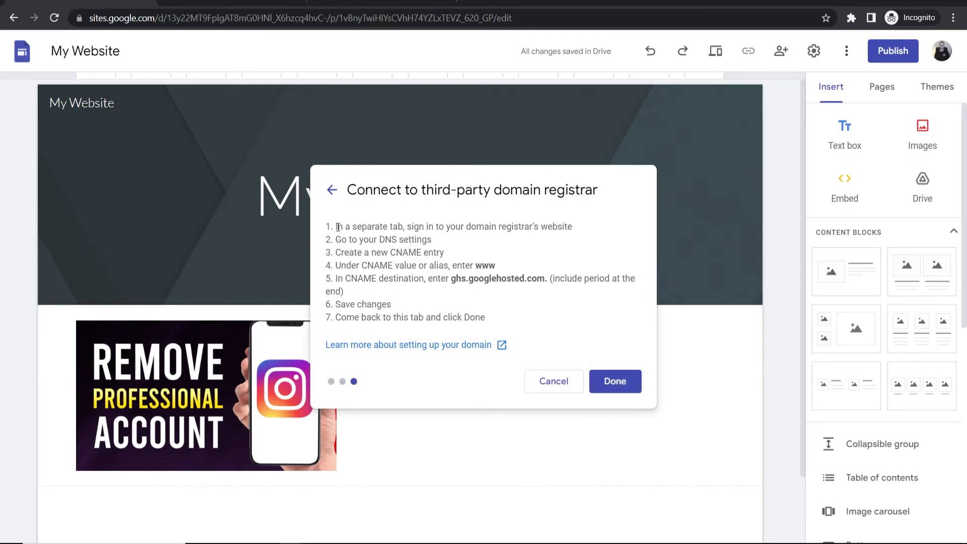
# - Review the registrar instructions for a www CNAME record
pyautogui.moveTo(336, 226); pyautogui.dragTo(529, 221)
pyautogui.click(342, 235)
pyautogui.moveTo(336, 239); pyautogui.dragTo(424, 240)
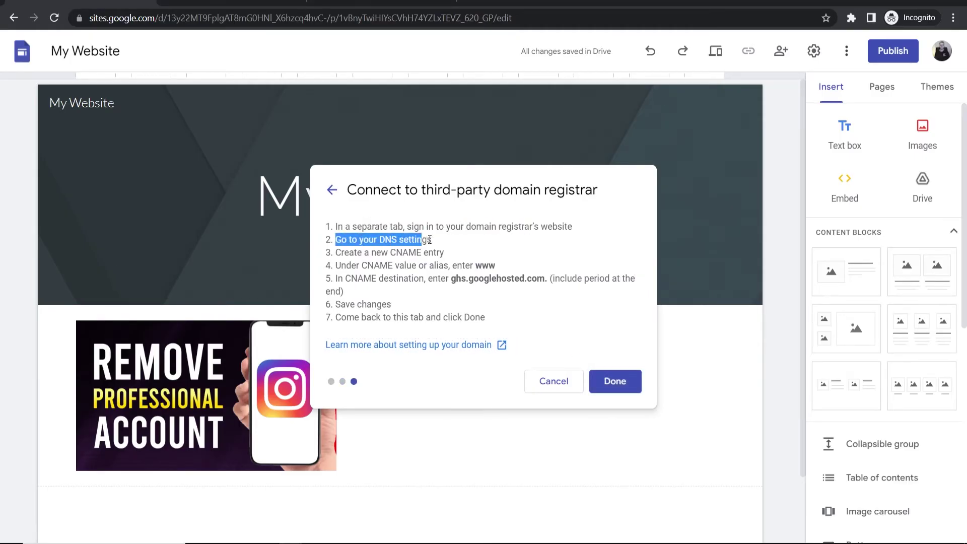
pyautogui.click(403, 260)
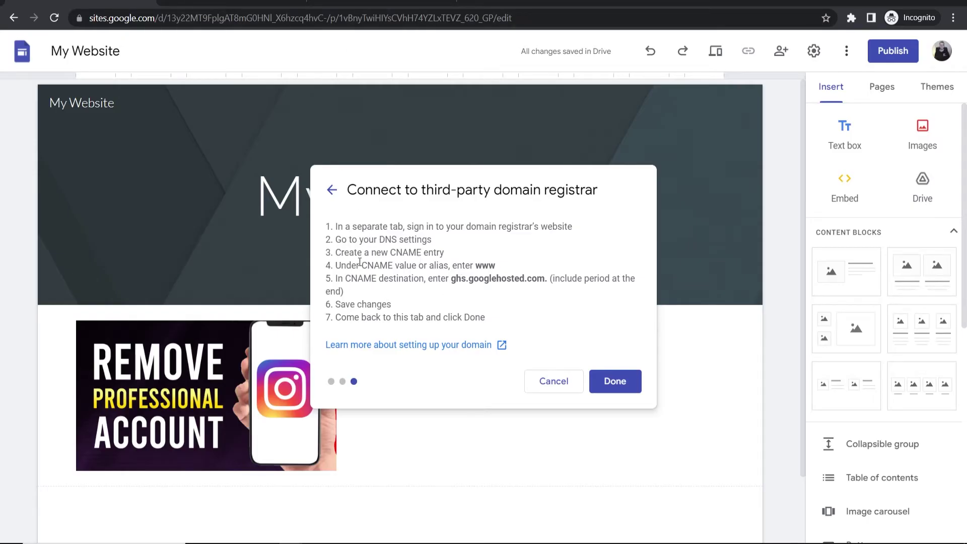
pyautogui.moveTo(360, 262); pyautogui.dragTo(394, 266)
pyautogui.click(400, 265)
pyautogui.moveTo(475, 265); pyautogui.dragTo(546, 278)
pyautogui.click(455, 282)
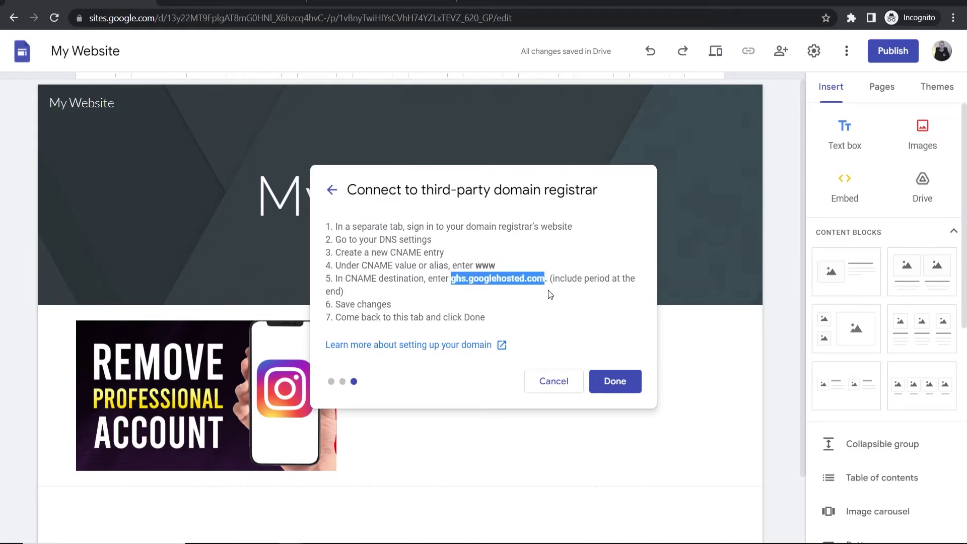
# - Add a new CNAME record in GoDaddy's DNS records
pyautogui.click(550, 295)
pyautogui.click(403, 4)
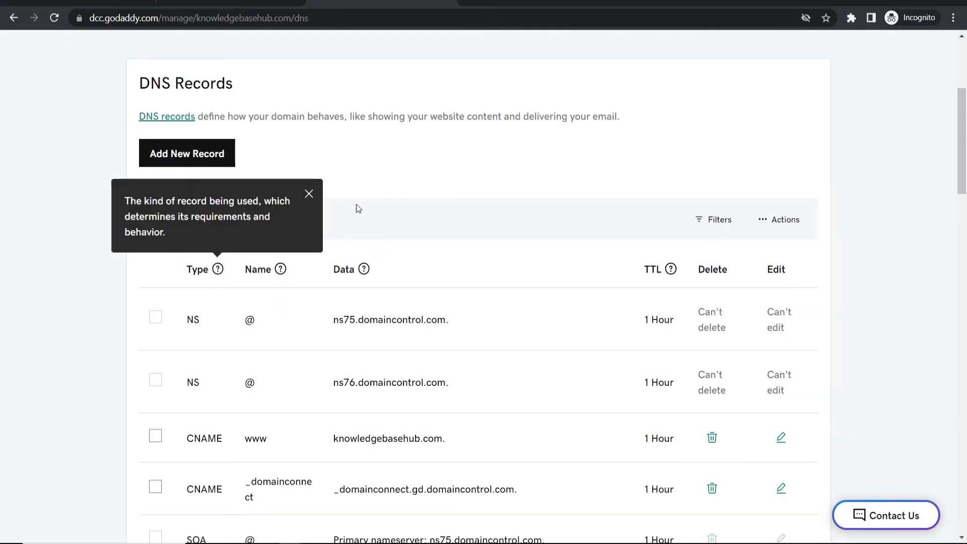
pyautogui.click(153, 166)
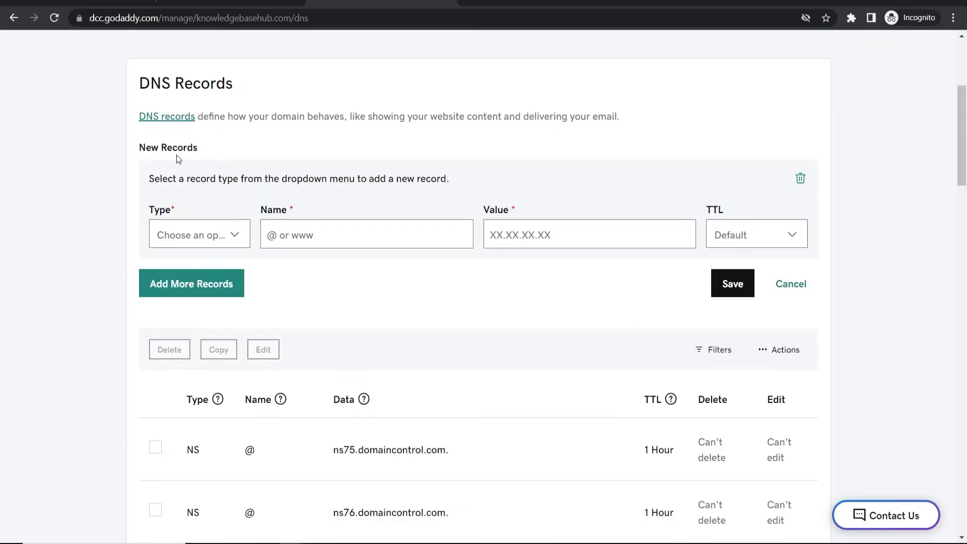
pyautogui.click(204, 246)
pyautogui.click(196, 319)
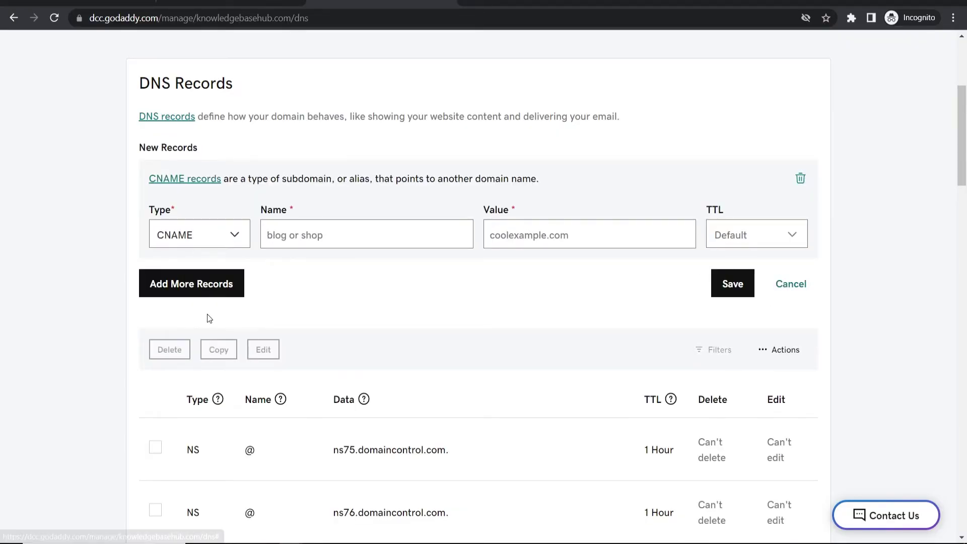
# - Copy www from the Google Sites instructions into the CNAME Name field
pyautogui.click(216, 3)
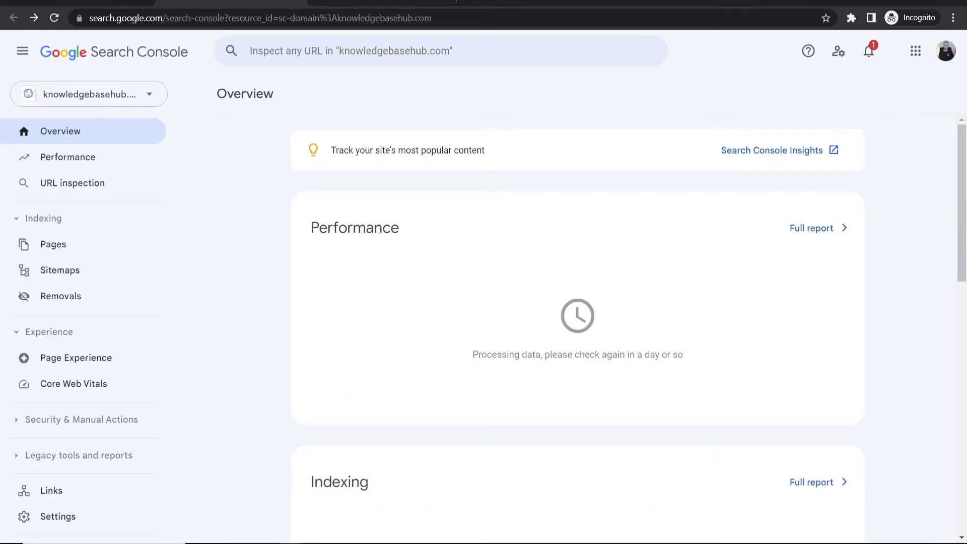
pyautogui.click(101, 2)
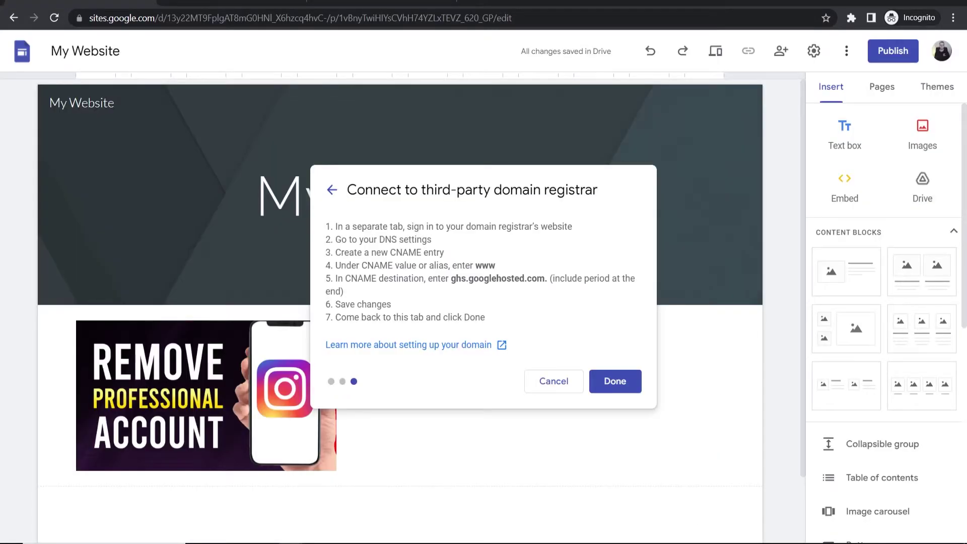
pyautogui.doubleClick(486, 265)
pyautogui.rightClick(484, 264)
pyautogui.click(496, 274)
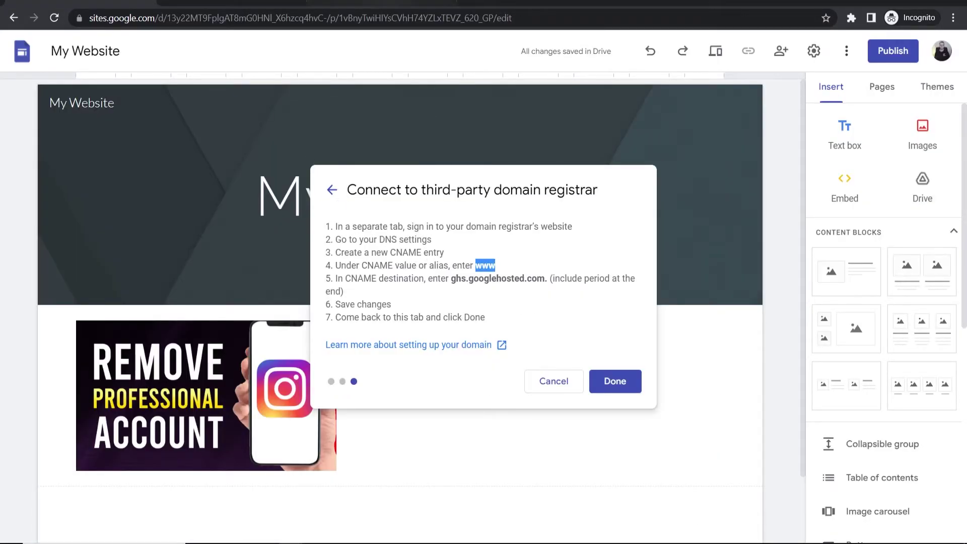
pyautogui.click(383, 6)
pyautogui.rightClick(331, 237)
pyautogui.click(375, 333)
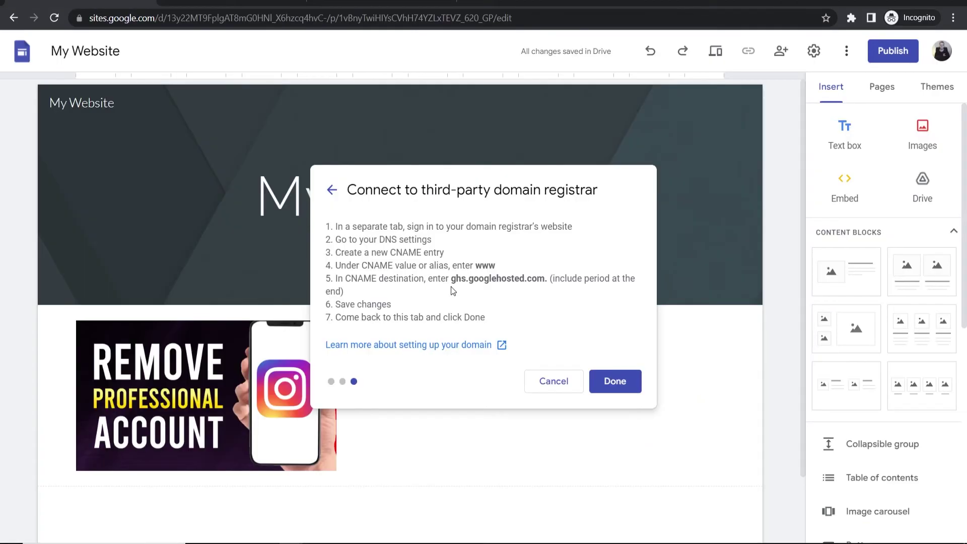
# - Set the CNAME value to ghs.googlehosted.com. and save the www record
pyautogui.moveTo(451, 278); pyautogui.dragTo(549, 279)
pyautogui.rightClick(538, 280)
pyautogui.click(559, 288)
pyautogui.rightClick(539, 233)
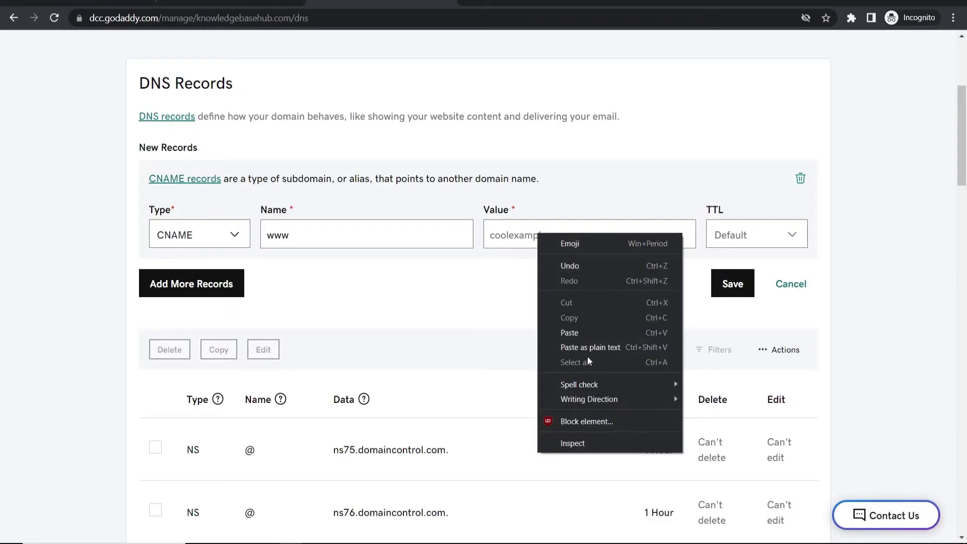
pyautogui.click(584, 333)
pyautogui.press('Tab')
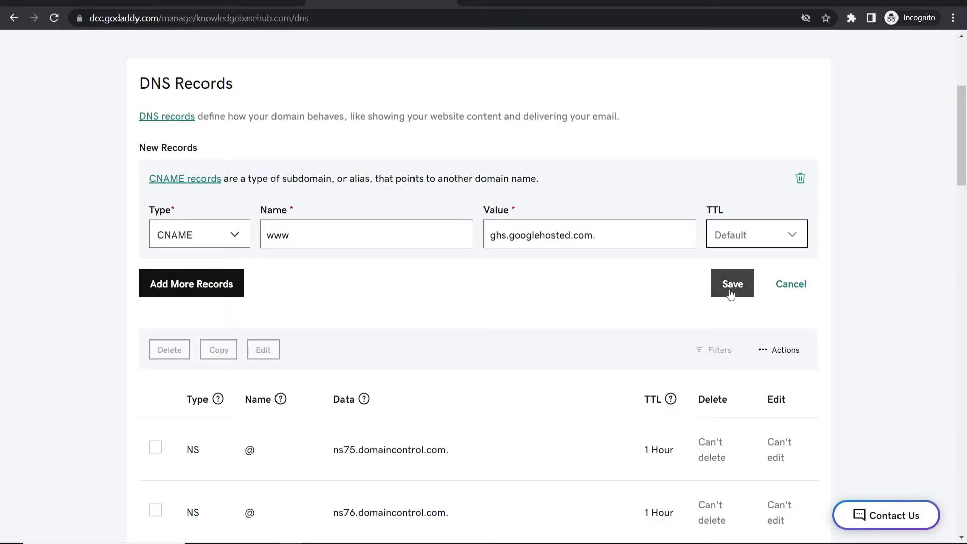
pyautogui.click(727, 285)
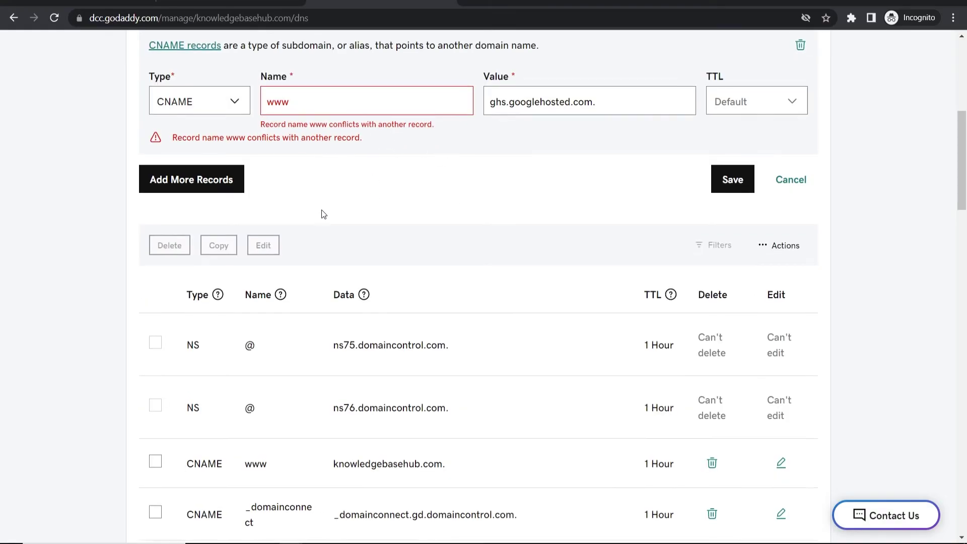
# - Delete the old conflicting www CNAME and finish the Google Sites domain setup
pyautogui.scroll(-3, 461, 352)
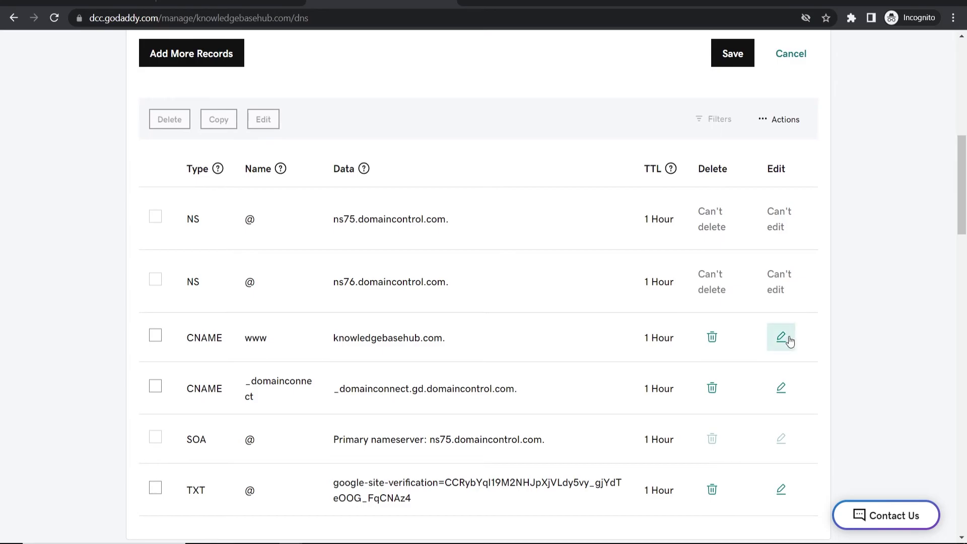
pyautogui.click(712, 337)
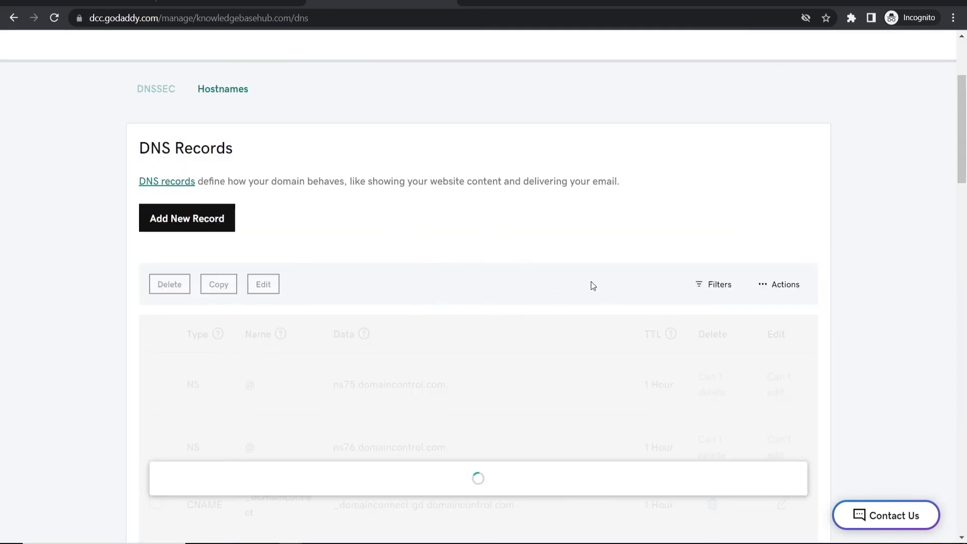
pyautogui.click(231, 6)
pyautogui.click(619, 385)
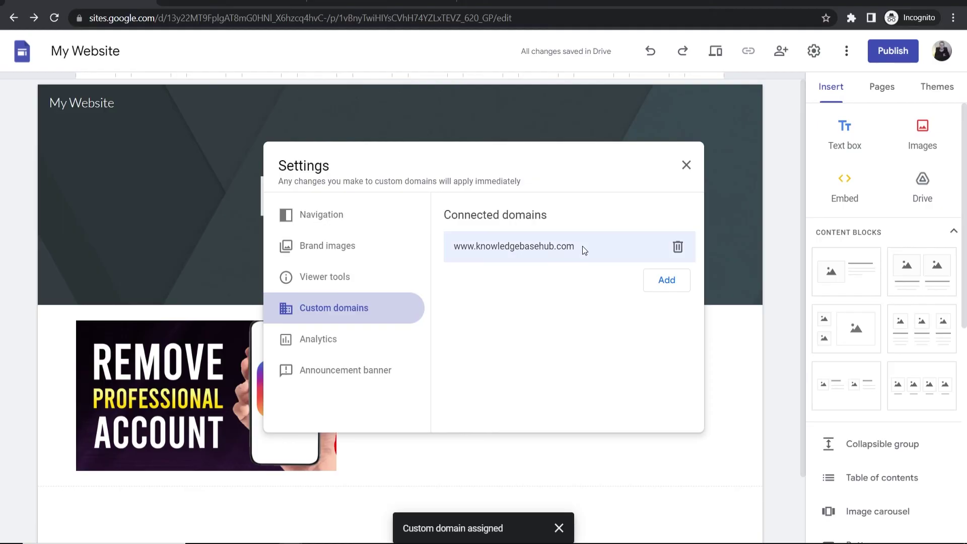
pyautogui.moveTo(582, 246); pyautogui.dragTo(444, 247)
pyautogui.rightClick(461, 247)
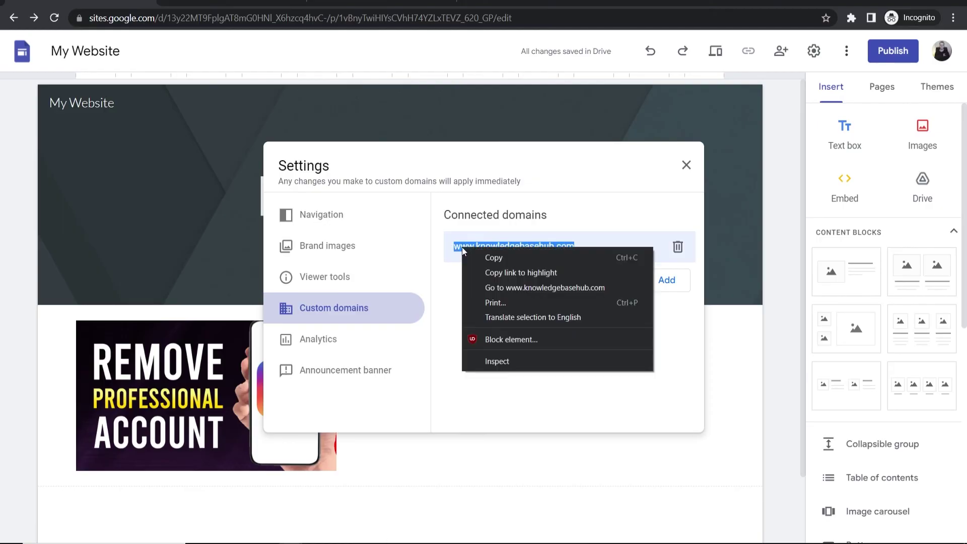
pyautogui.click(507, 288)
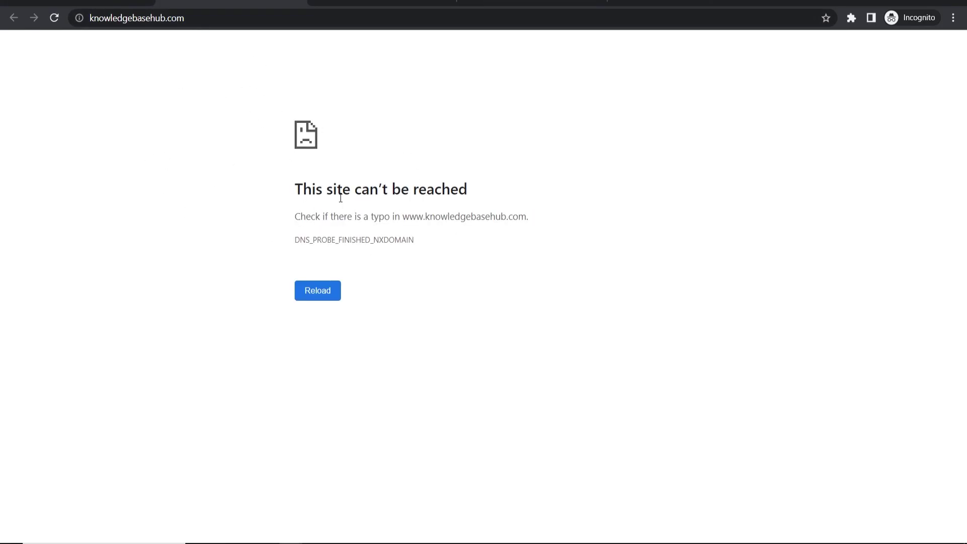
pyautogui.click(194, 14)
pyautogui.press('Return')
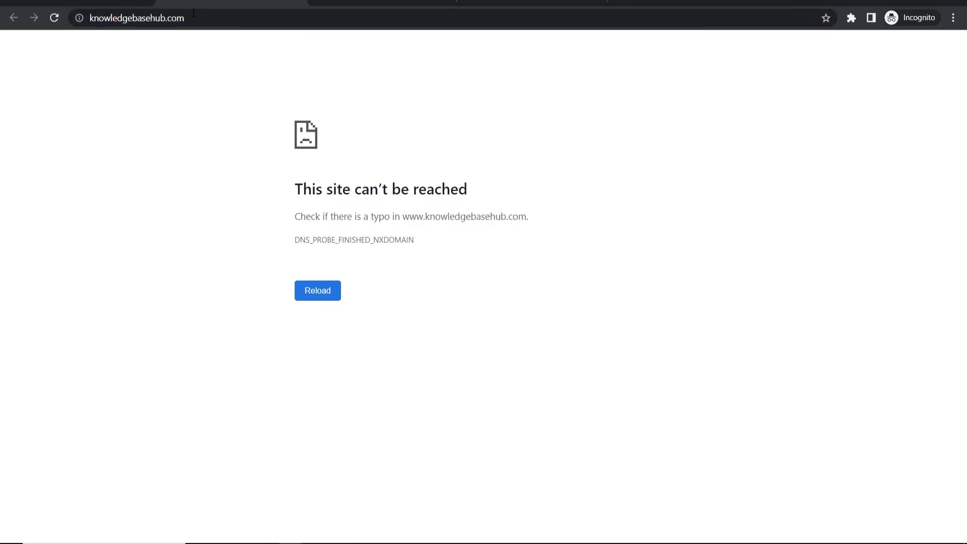